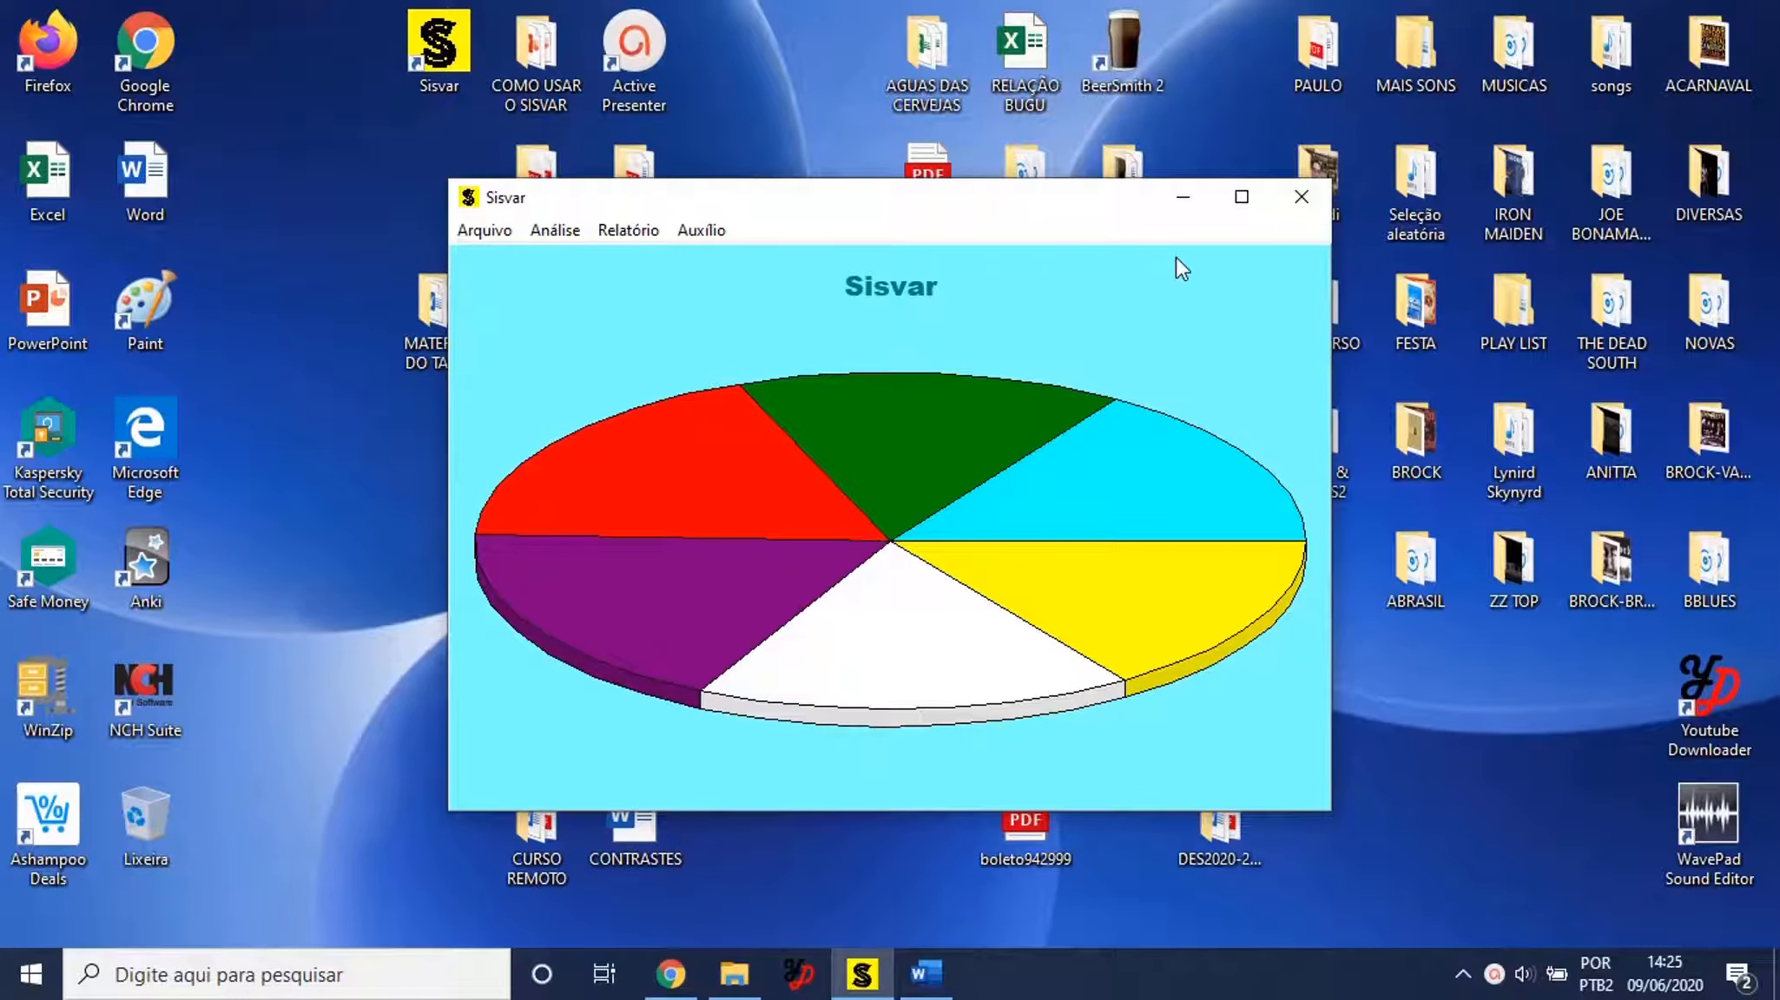
Review the experiment's data table with the DIGES, RACAO, REP and PROTEINA columns, and leave the data file window.
left_click(1242, 199)
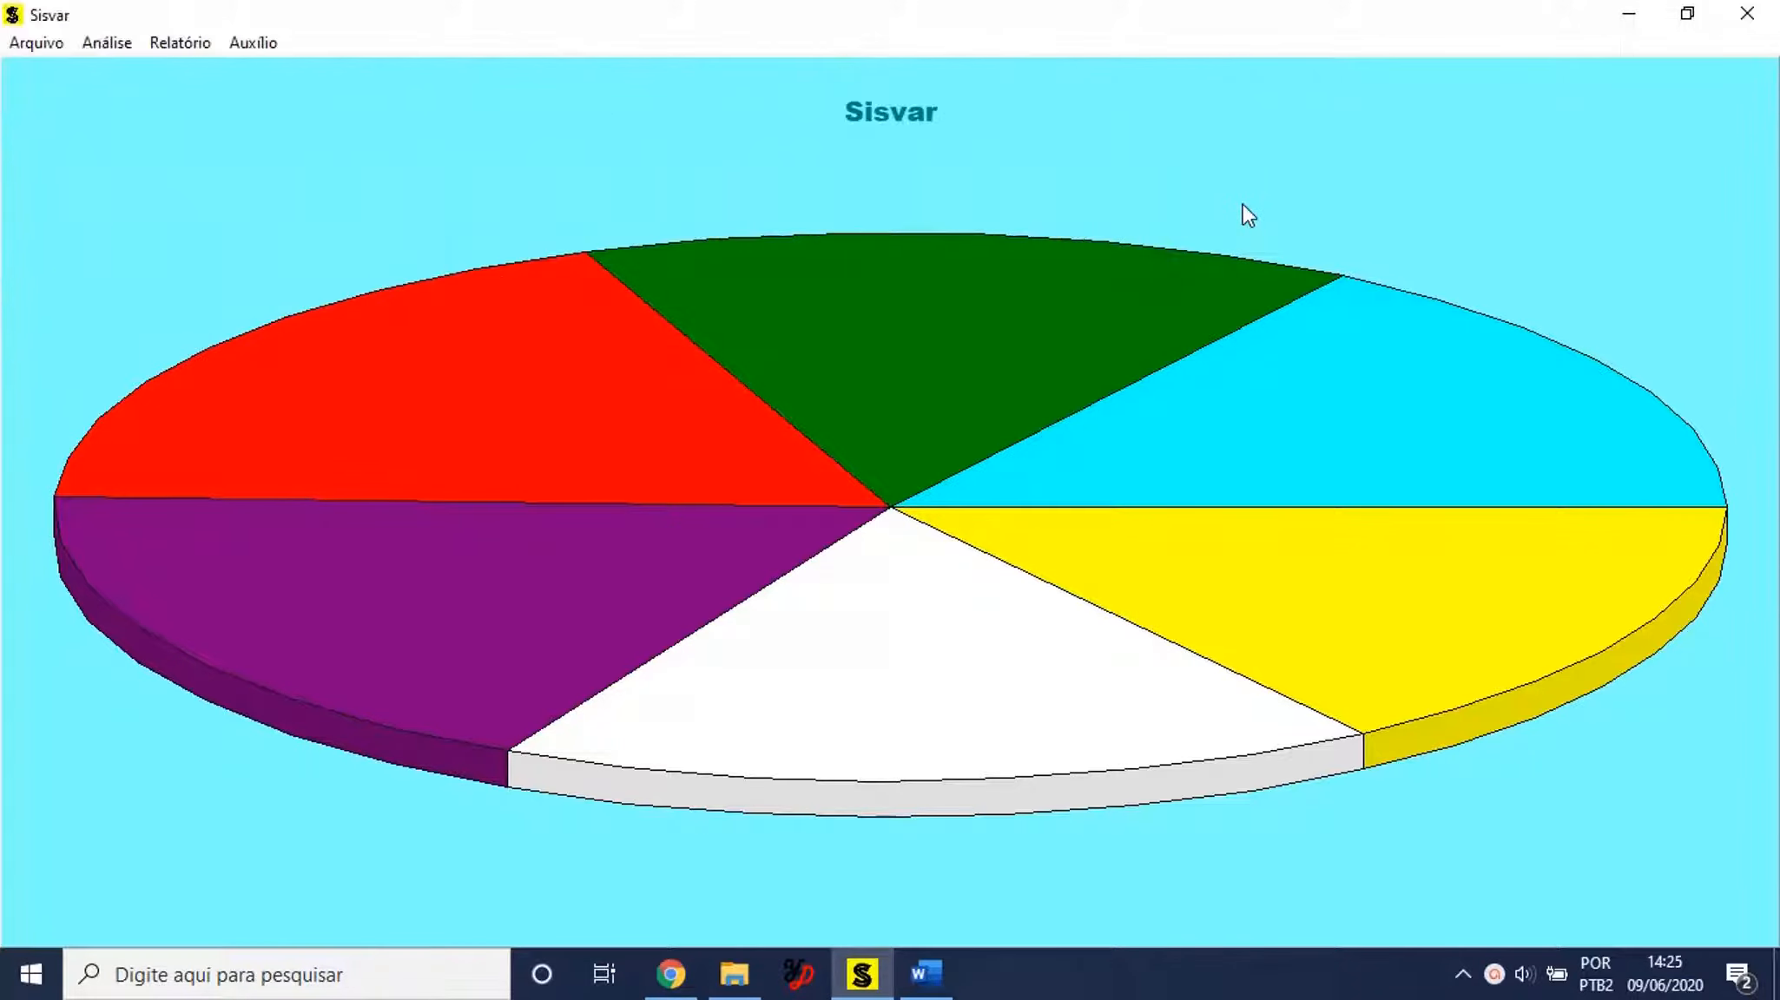
left_click(53, 50)
left_click(70, 74)
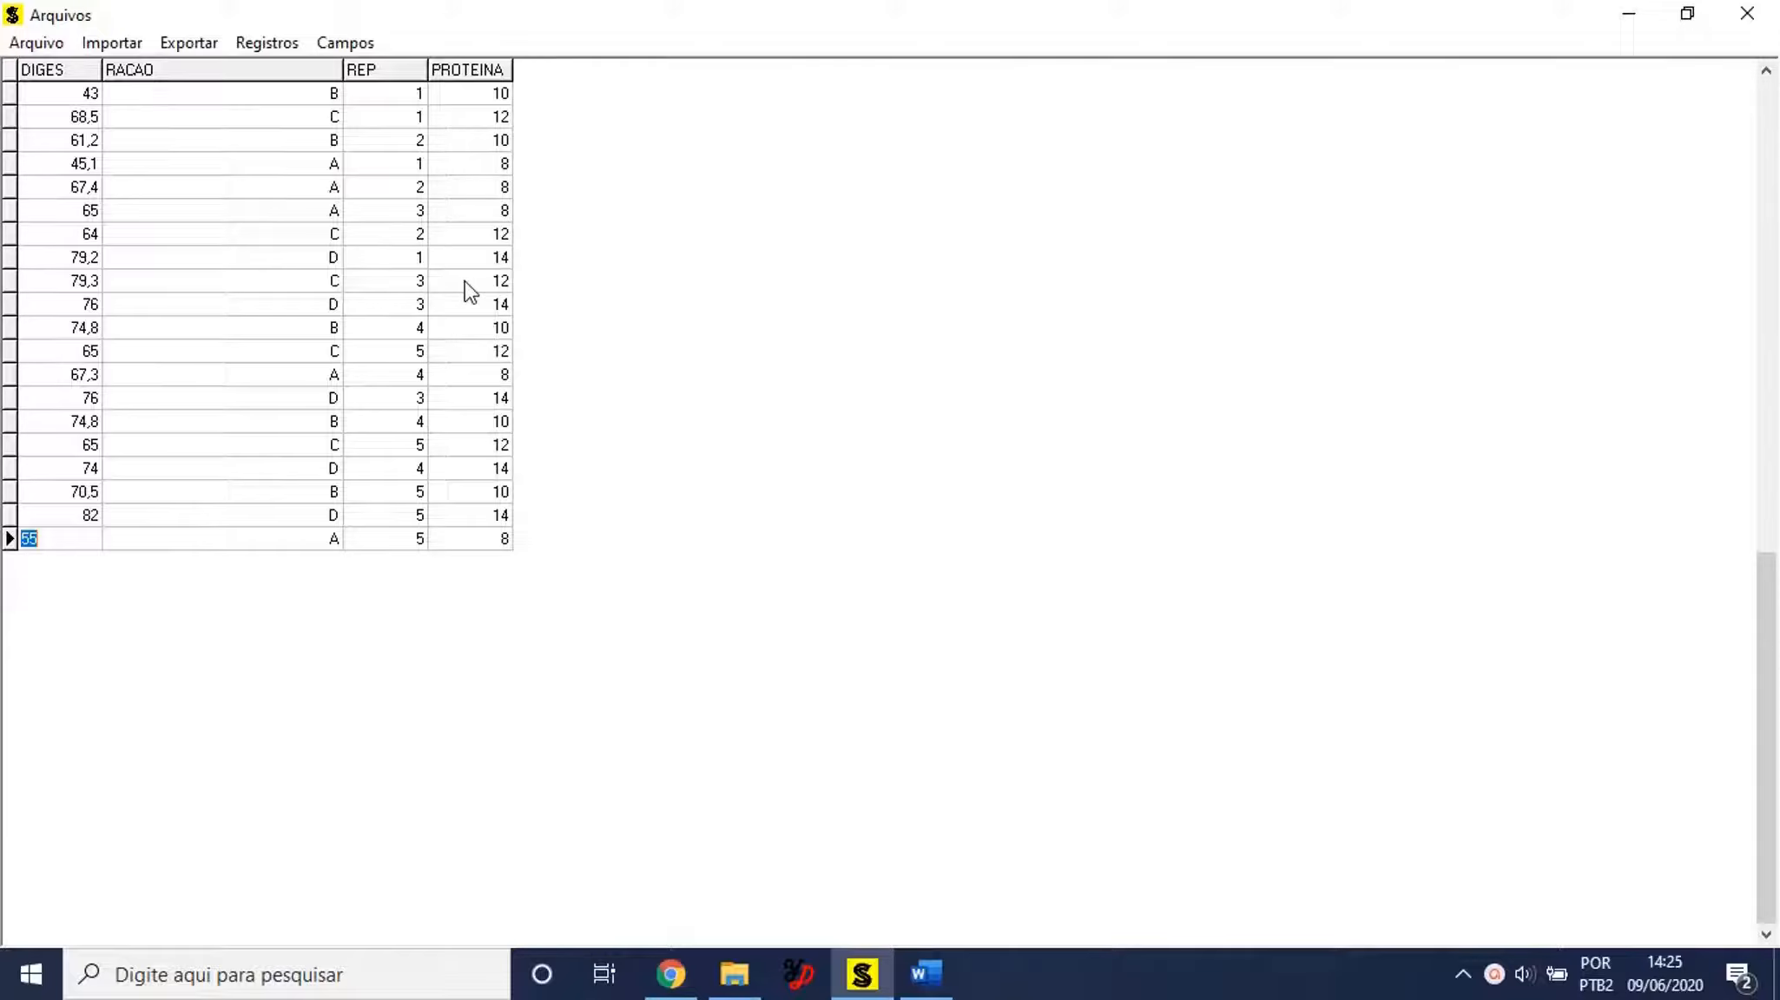
left_click(49, 45)
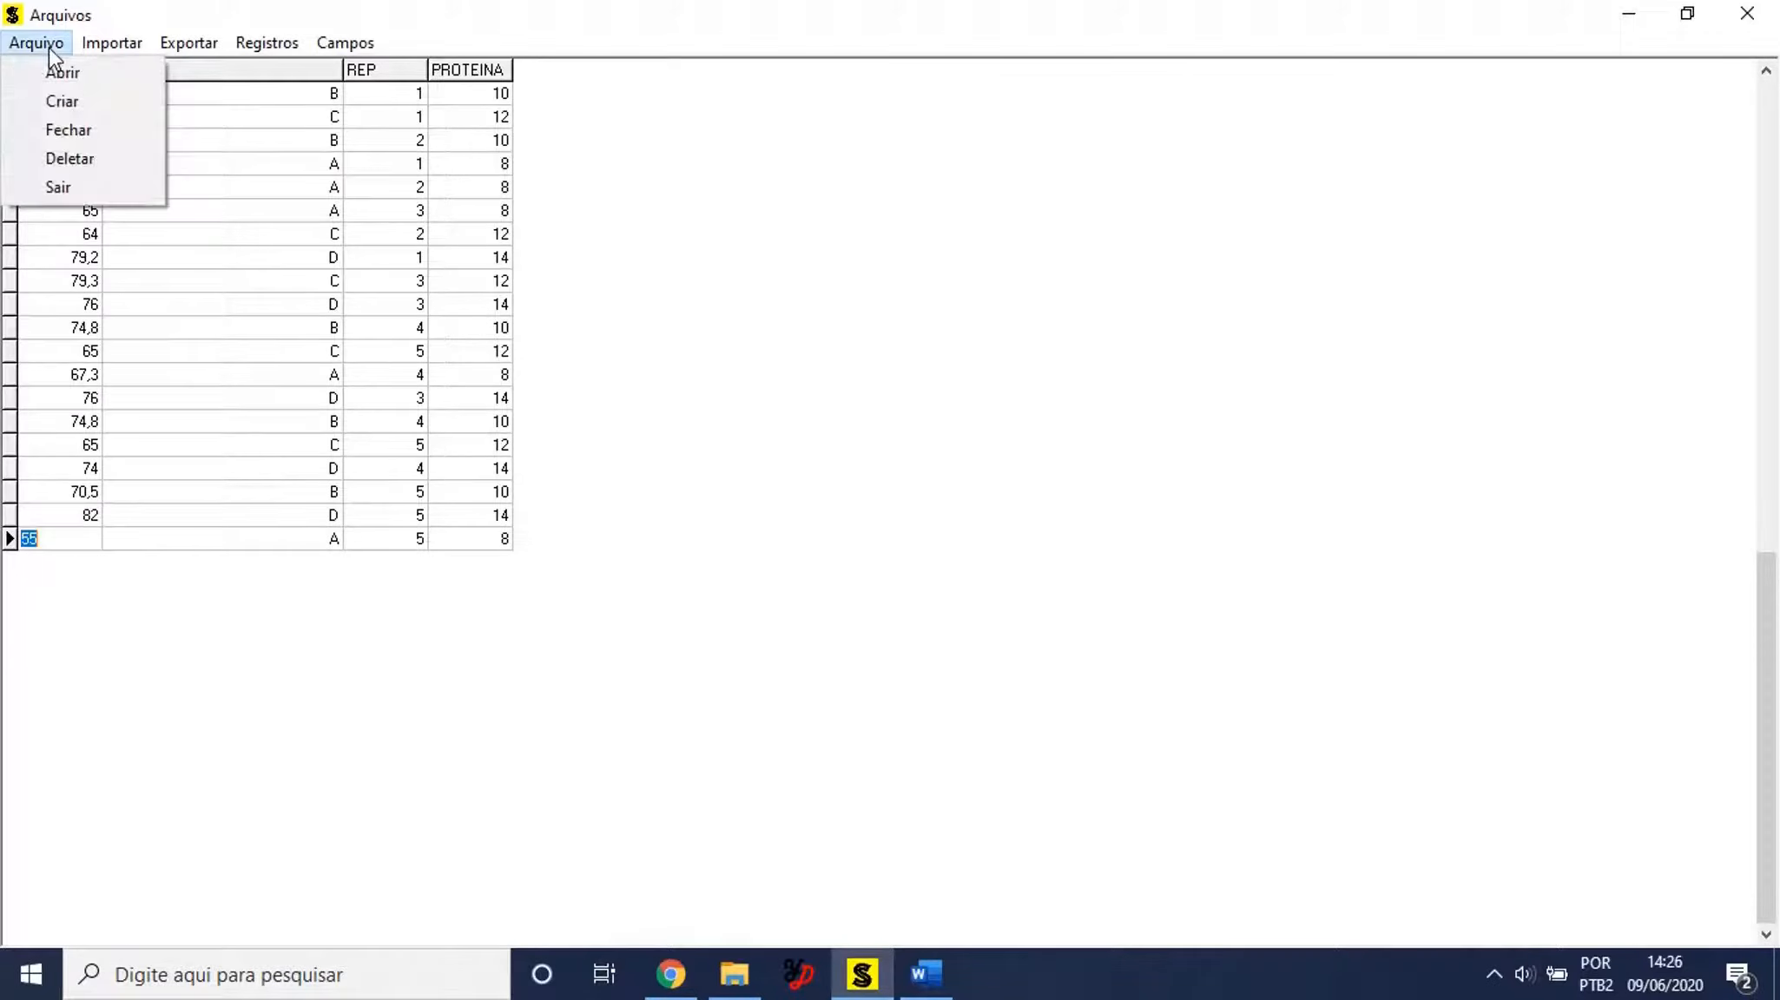
left_click(72, 188)
Start an analysis of variance (Anava) using the data file EXEMPLO S05.
left_click(96, 51)
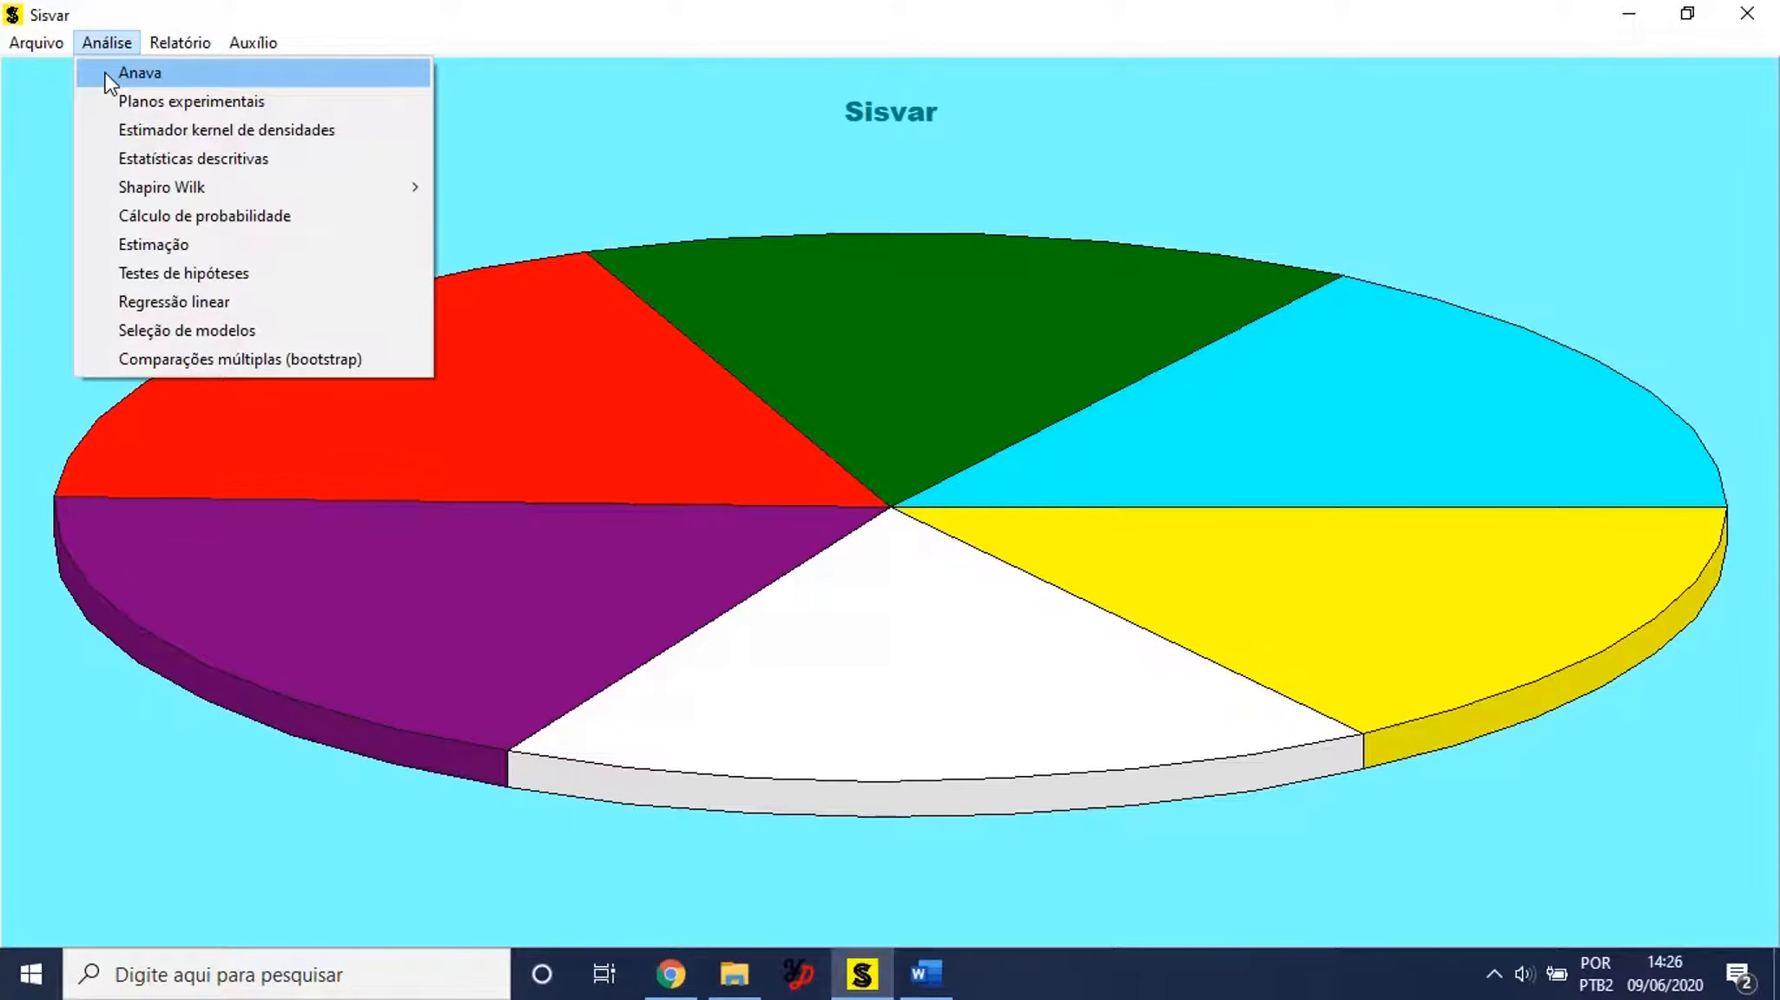
left_click(110, 84)
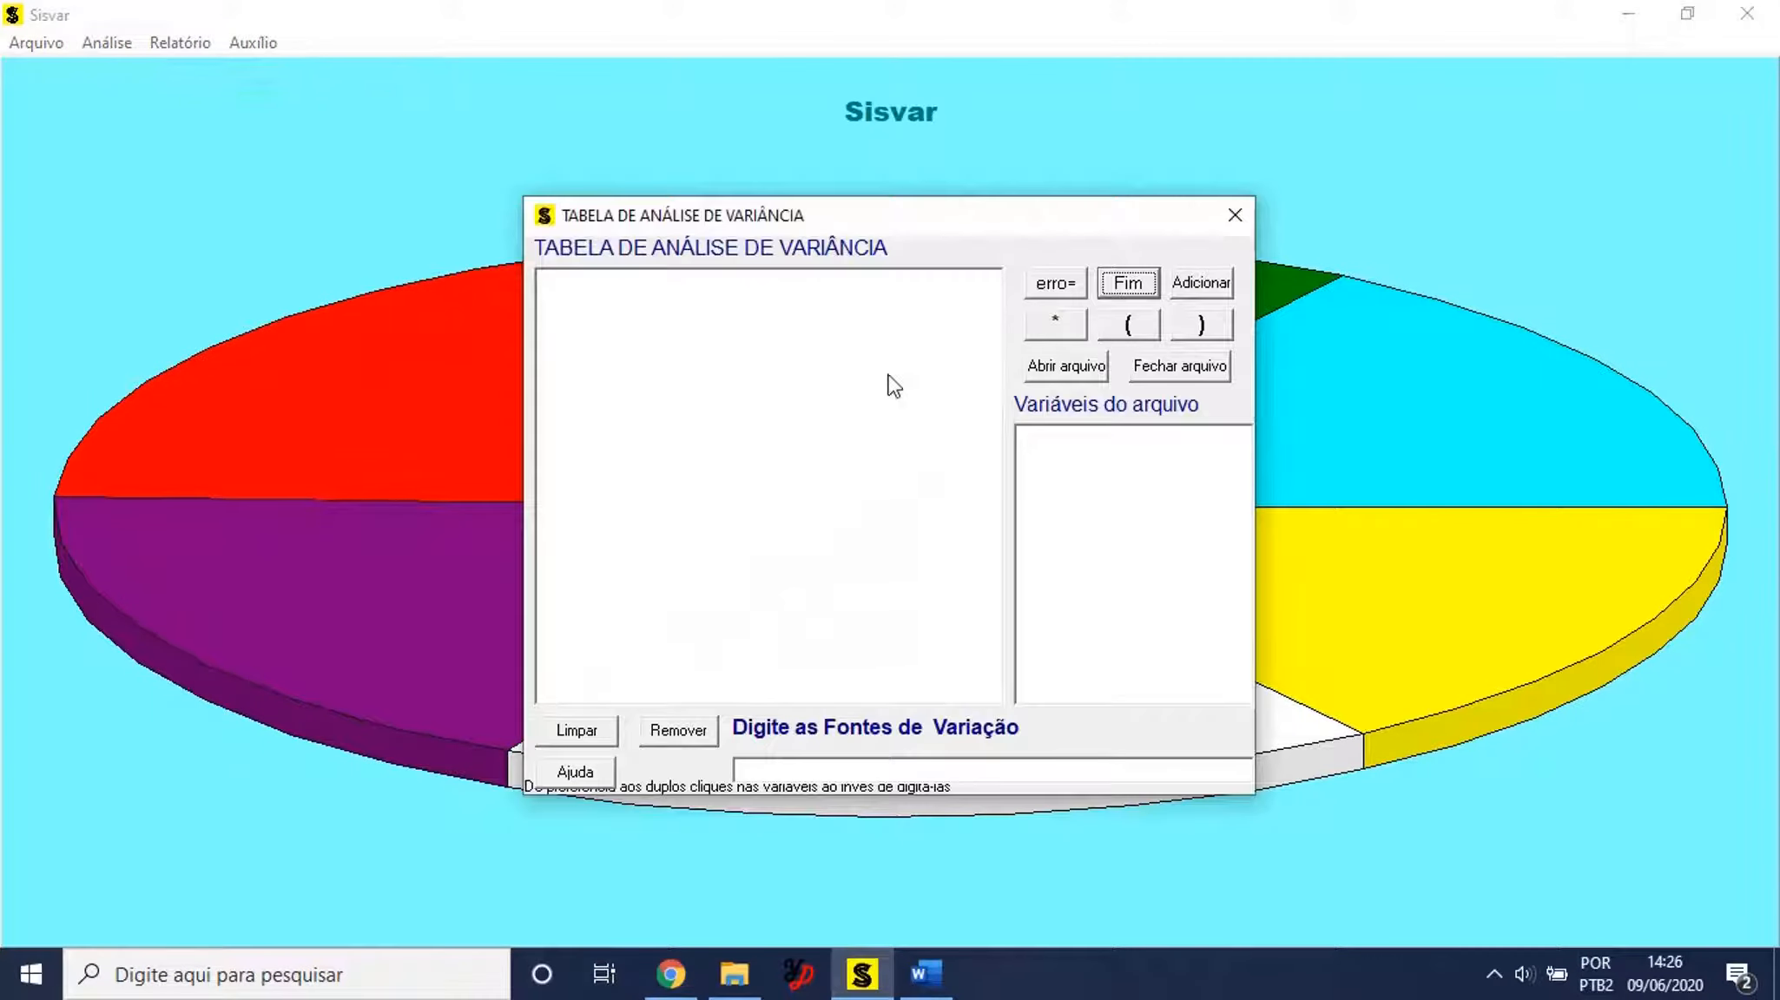
left_click(1042, 382)
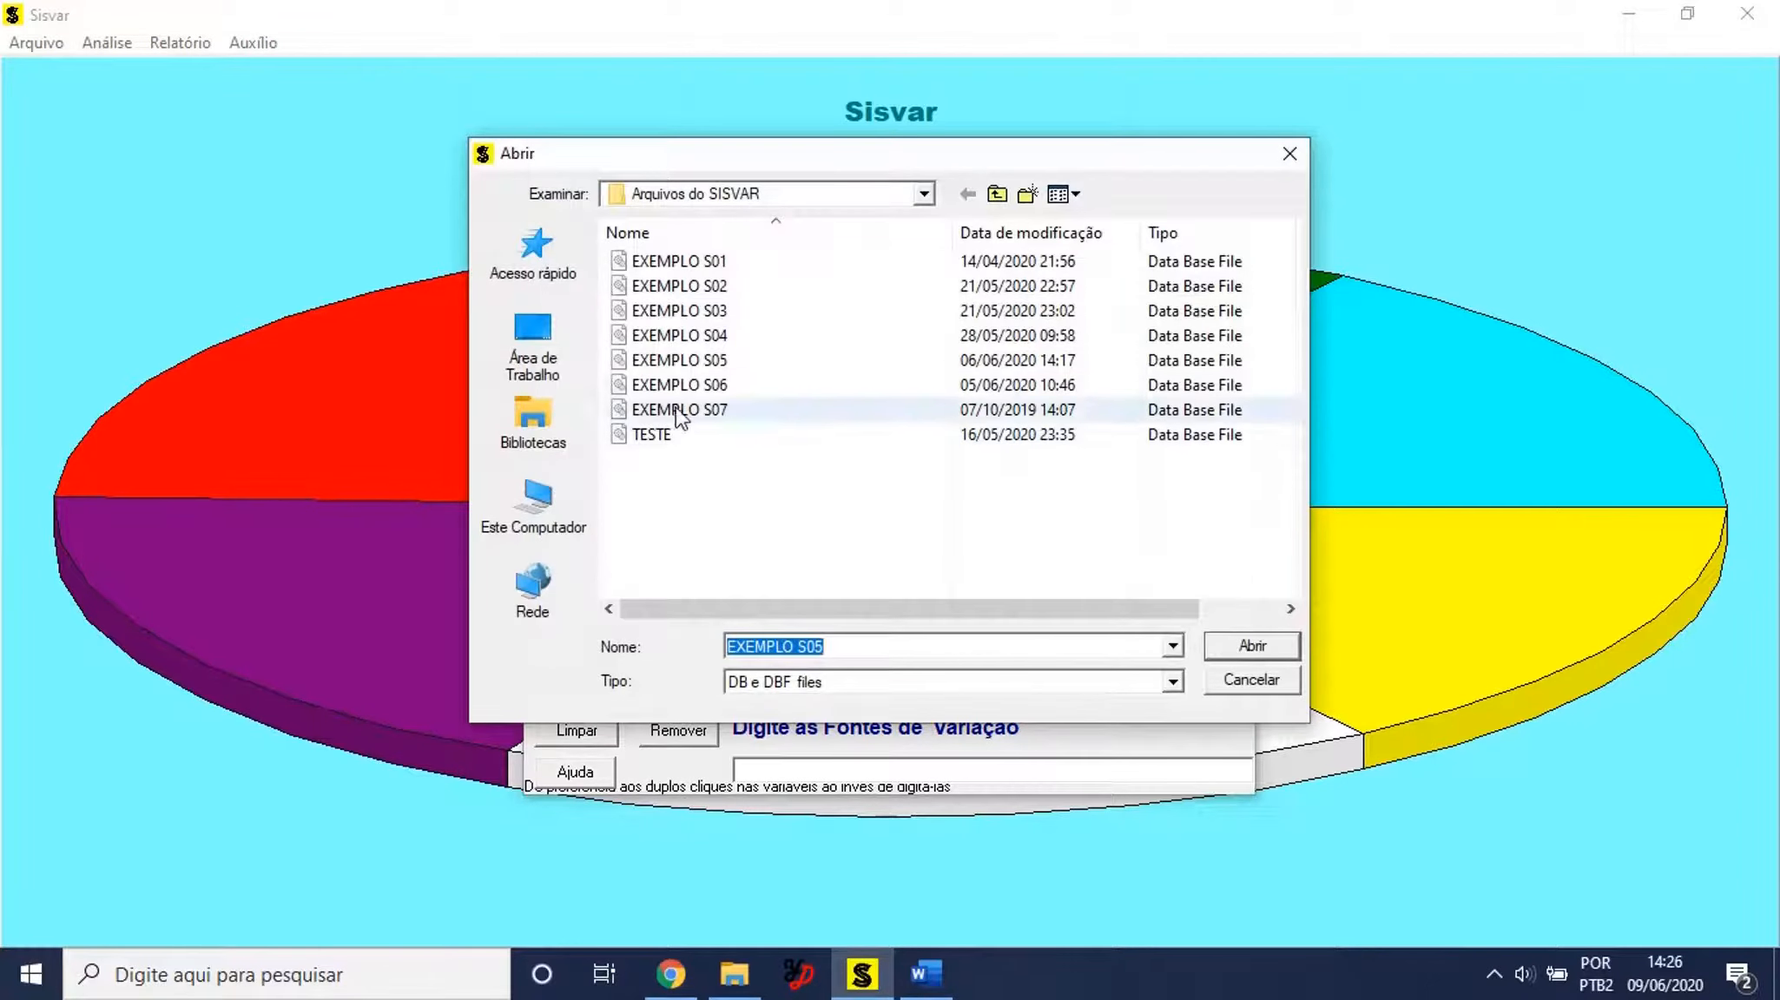
double_click(694, 365)
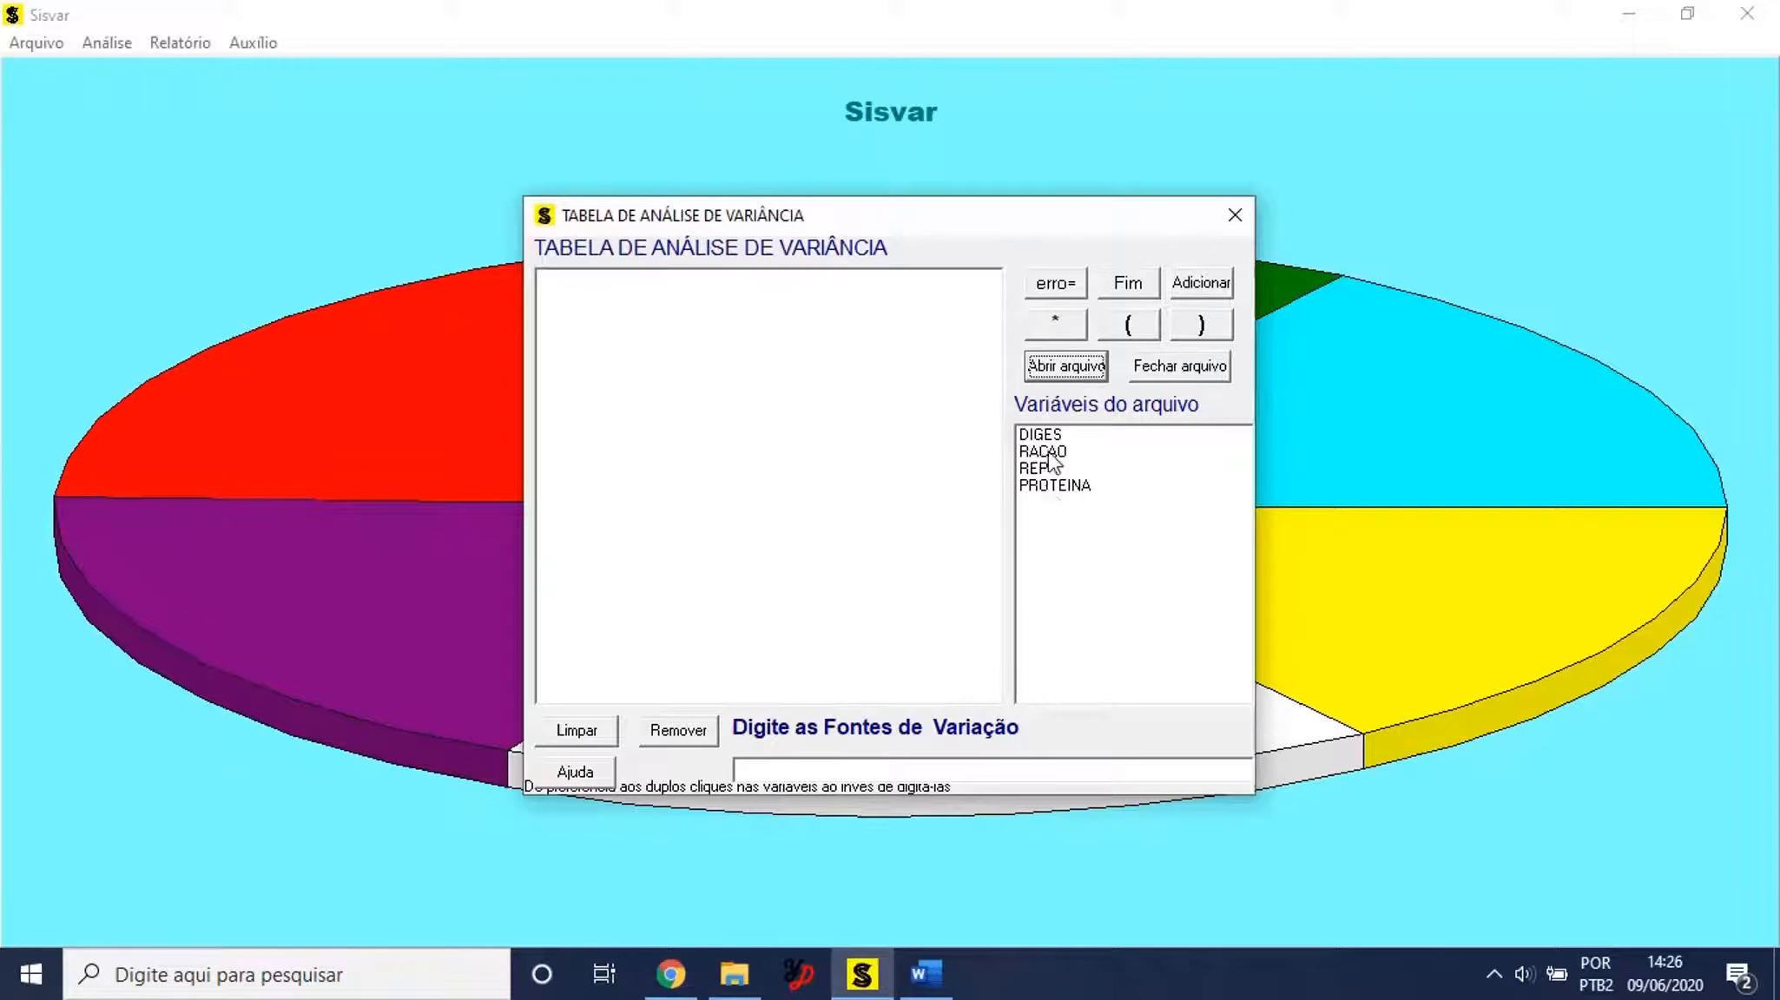
Add PROTEINA as the only source of variation and finish the analysis of variance table.
double_click(1052, 488)
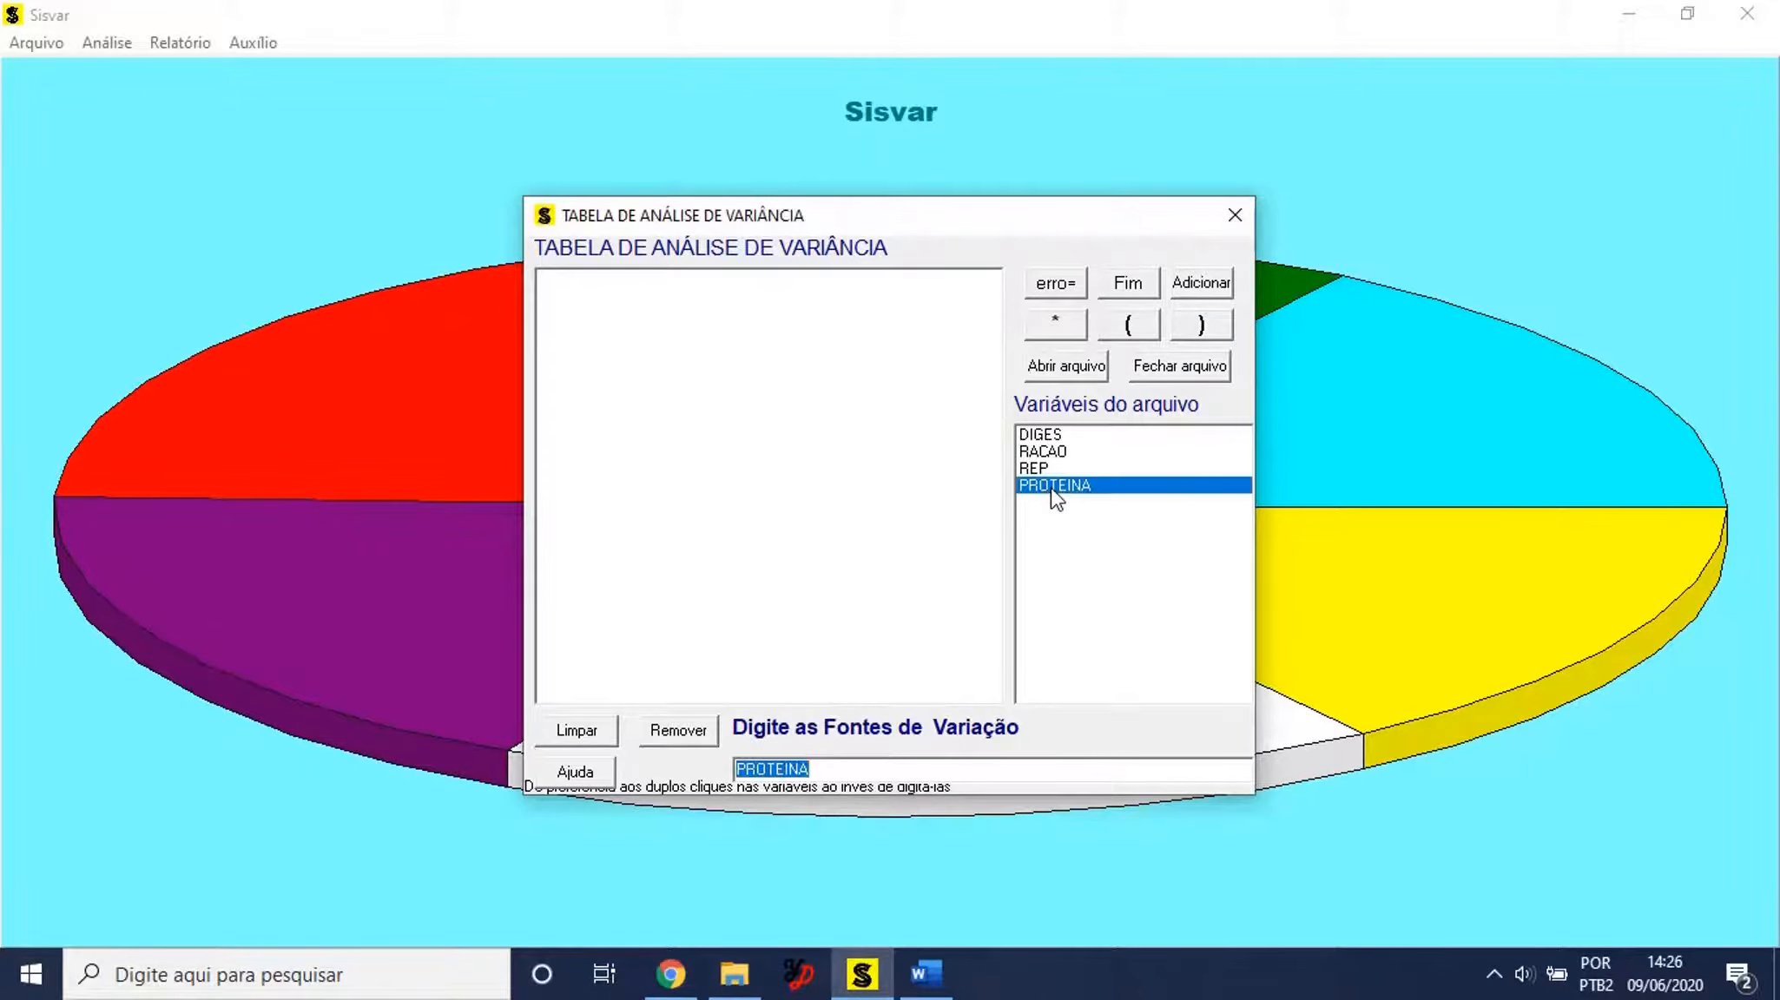
left_click(1201, 283)
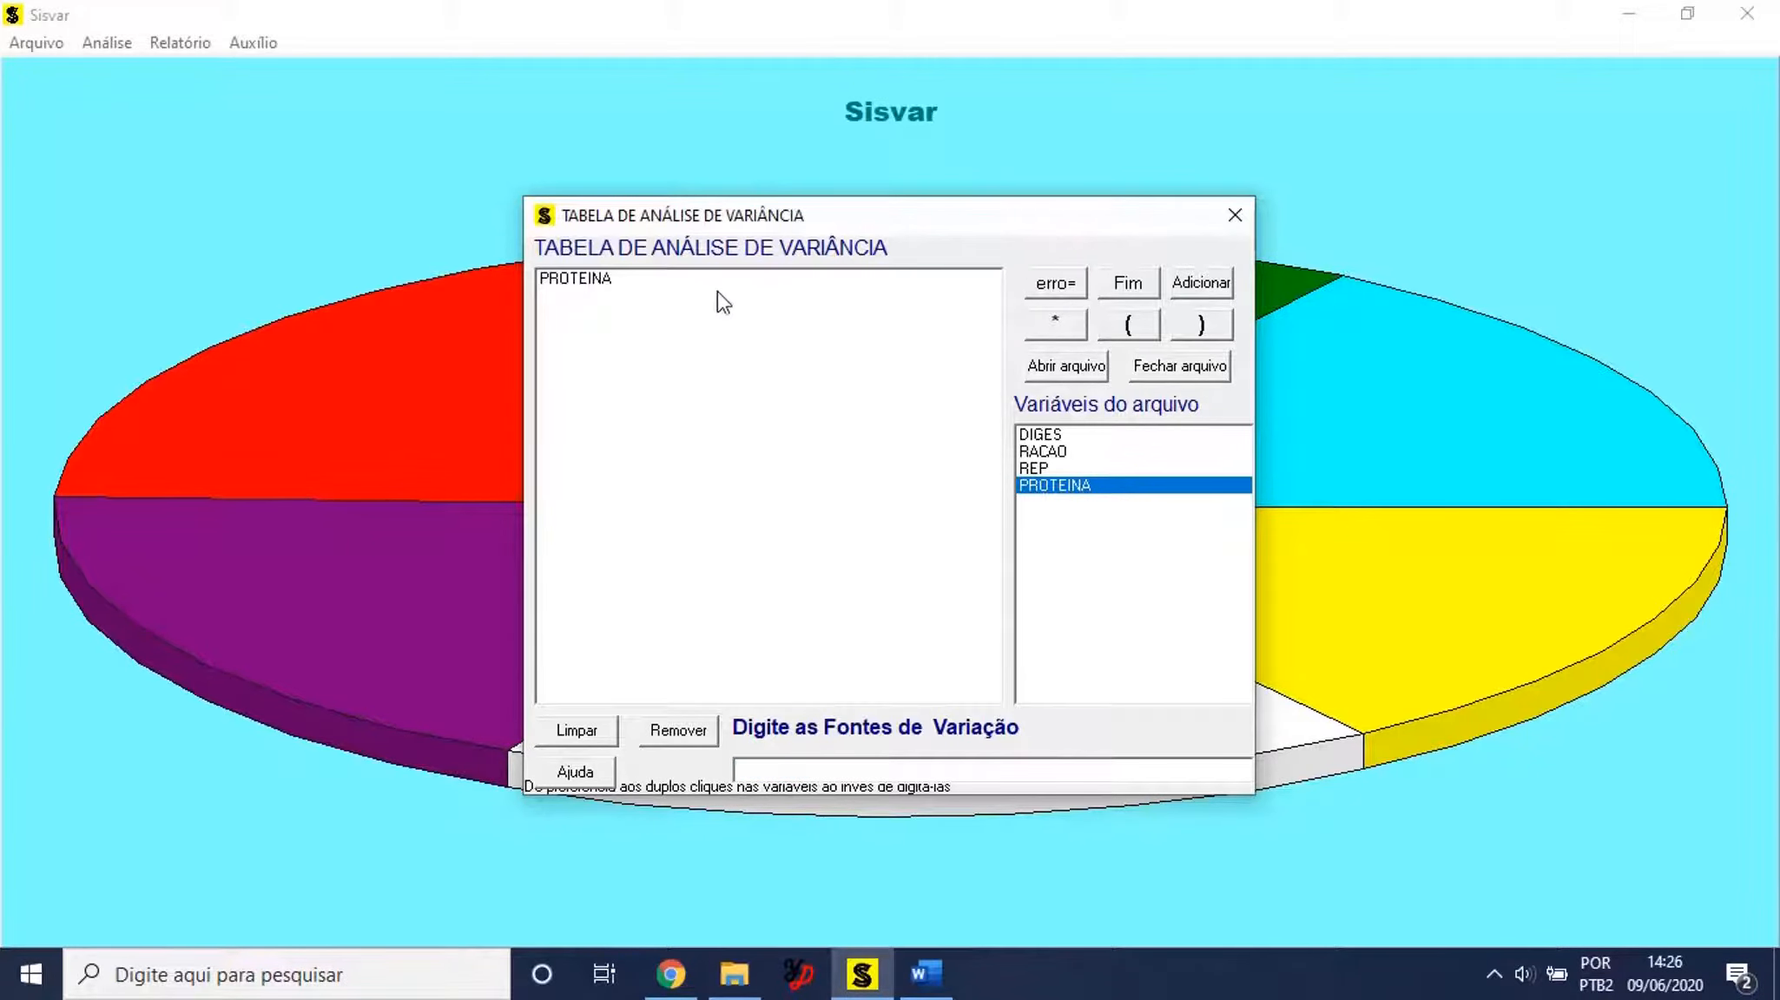
left_click(1134, 280)
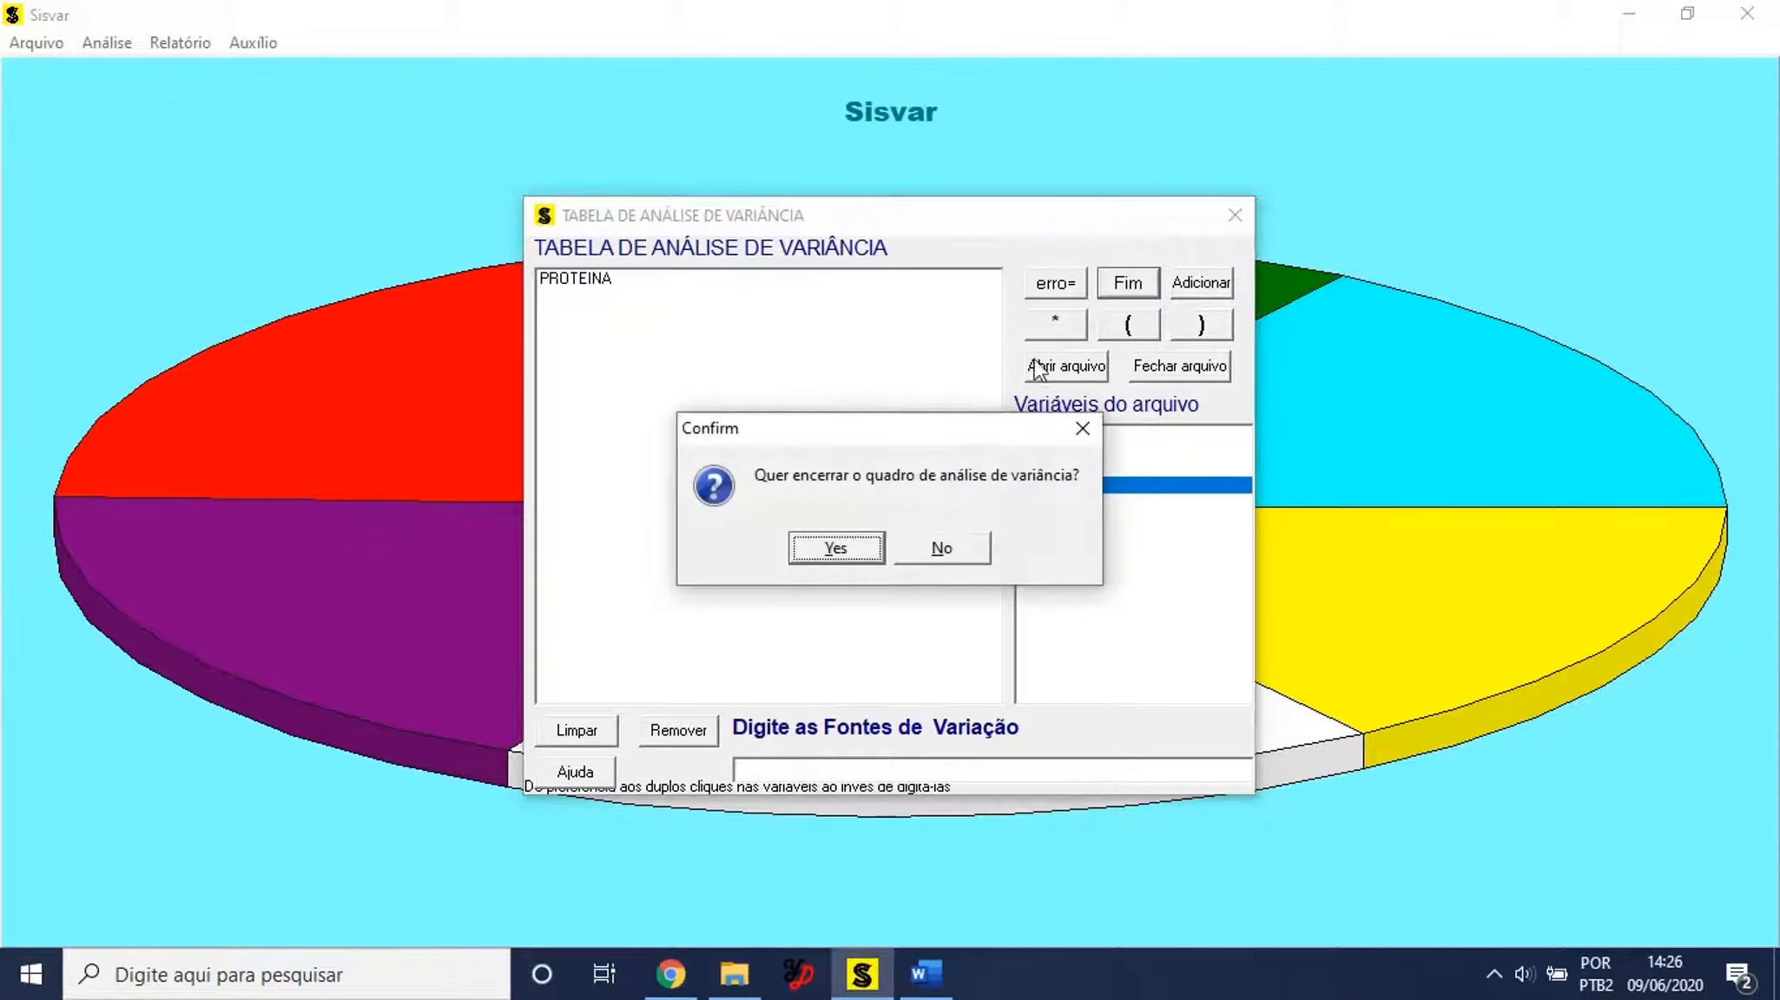
left_click(844, 549)
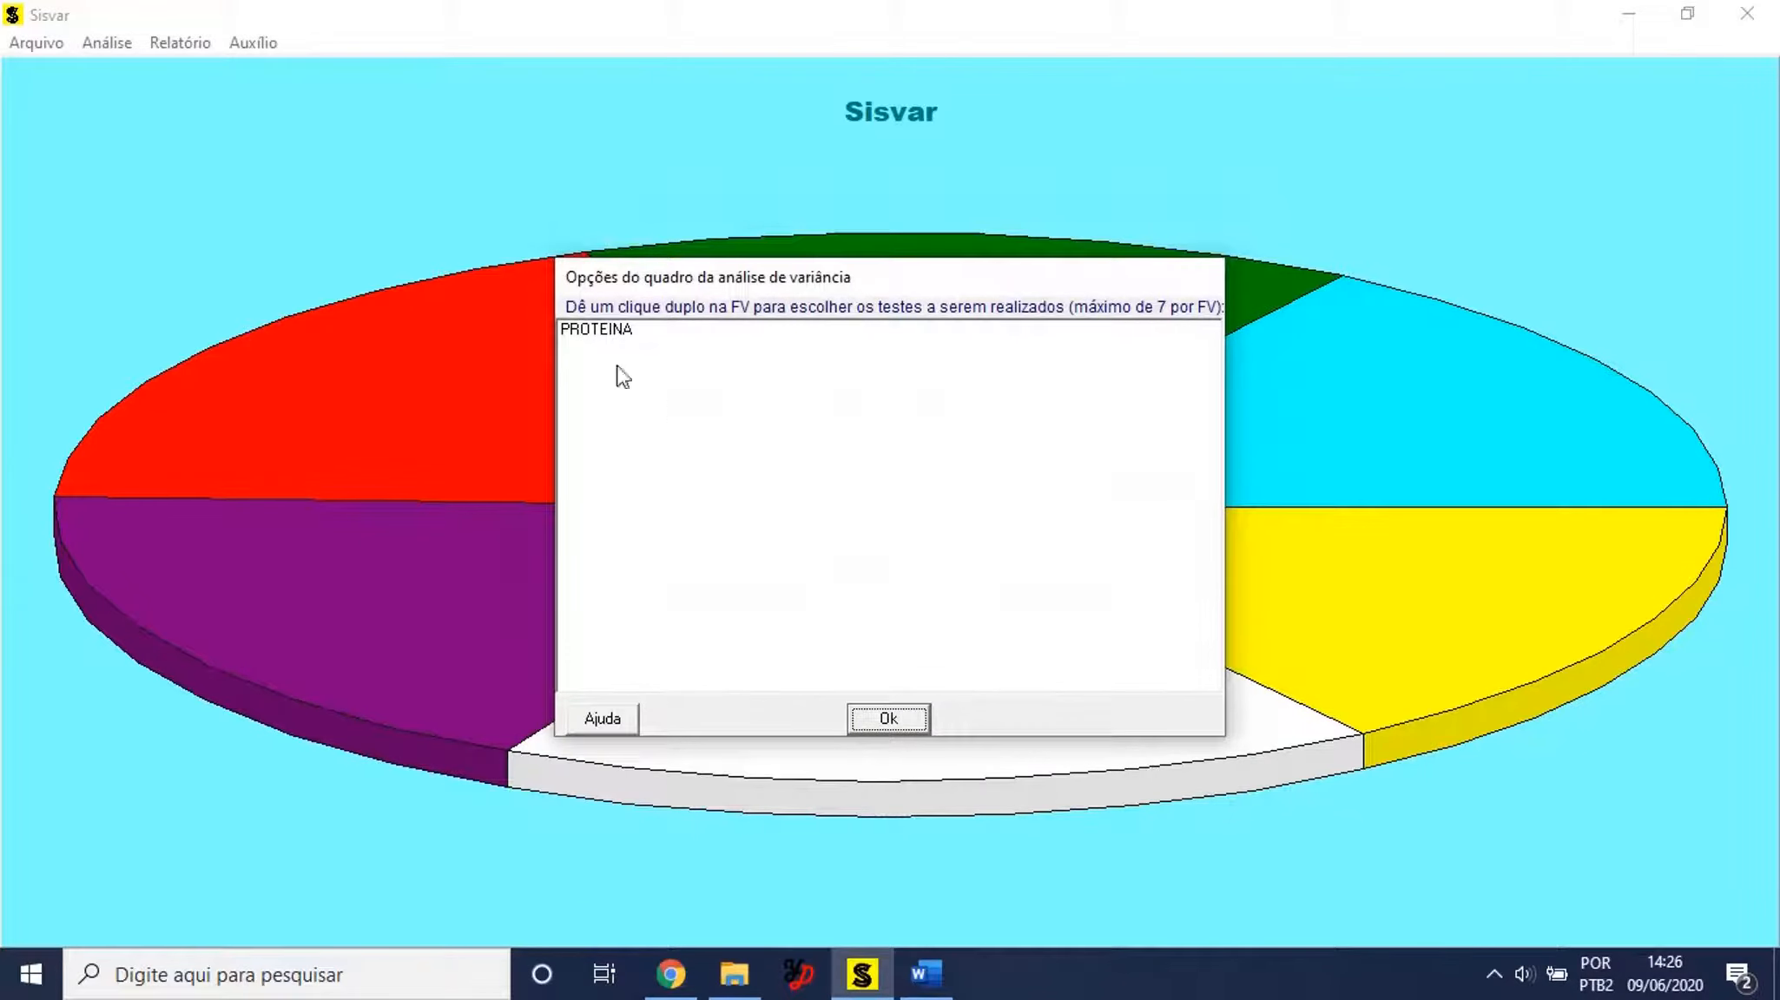
Choose Regressão as the test for PROTEINA and build its regression model with the X and X^2 terms.
double_click(599, 330)
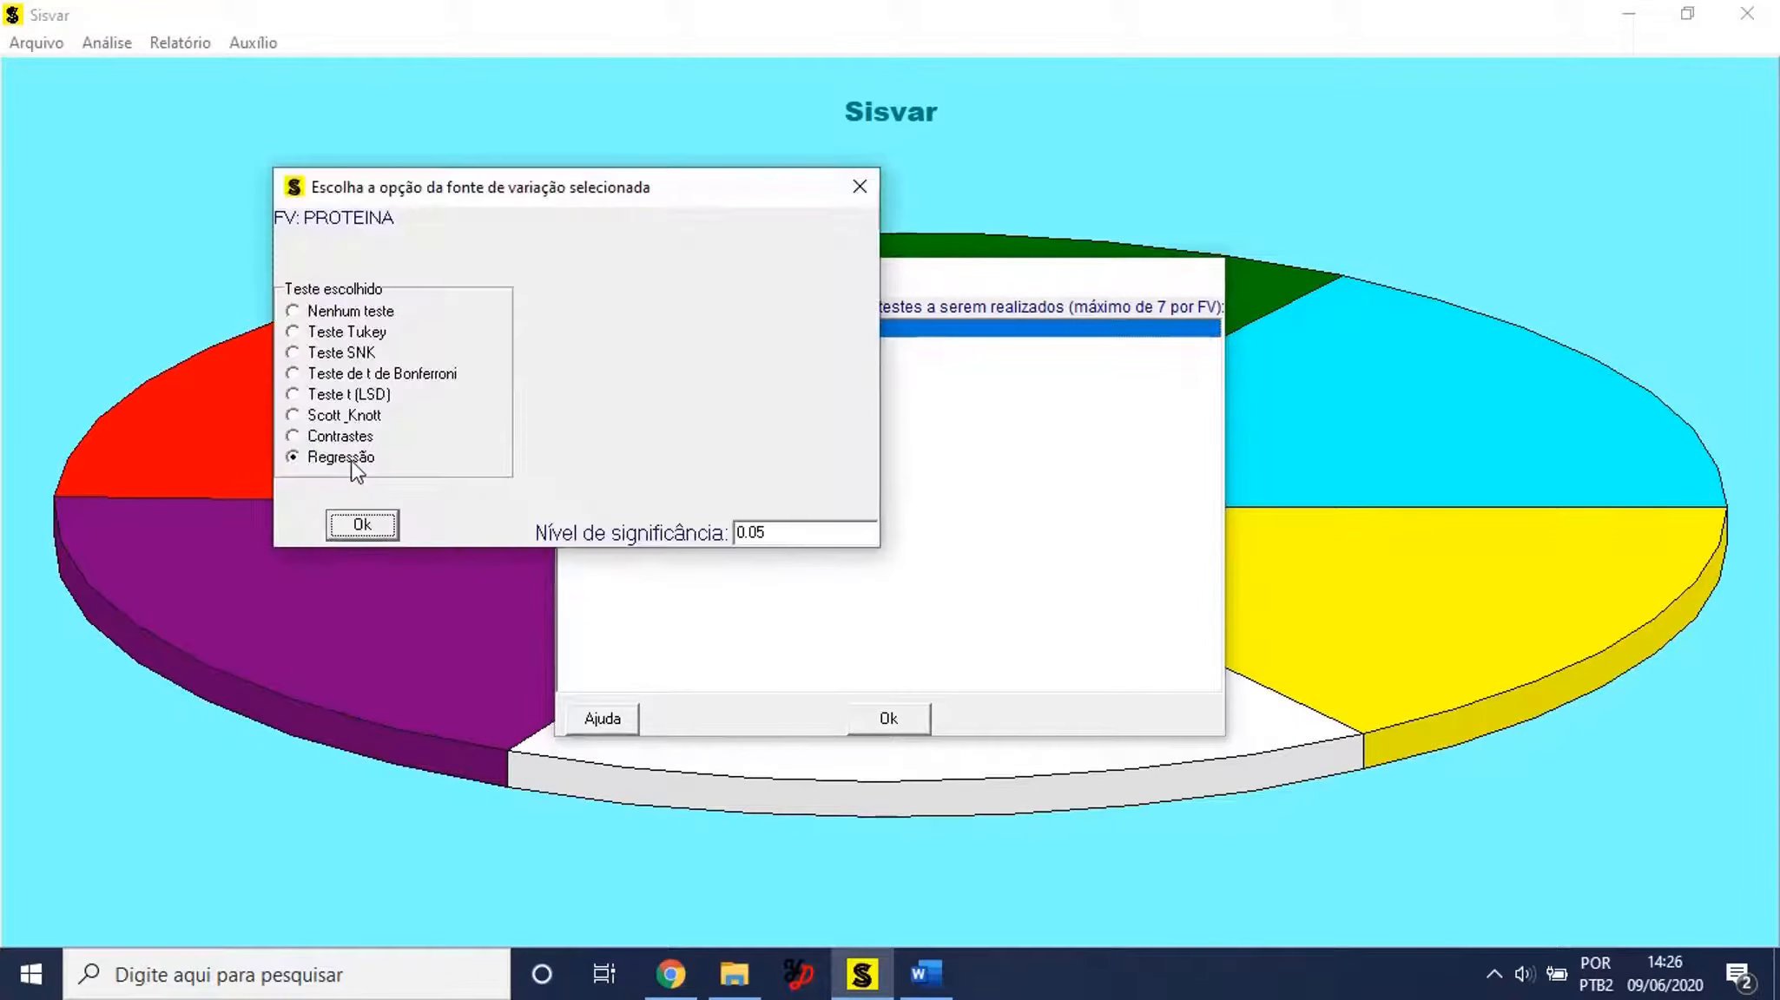
left_click(362, 524)
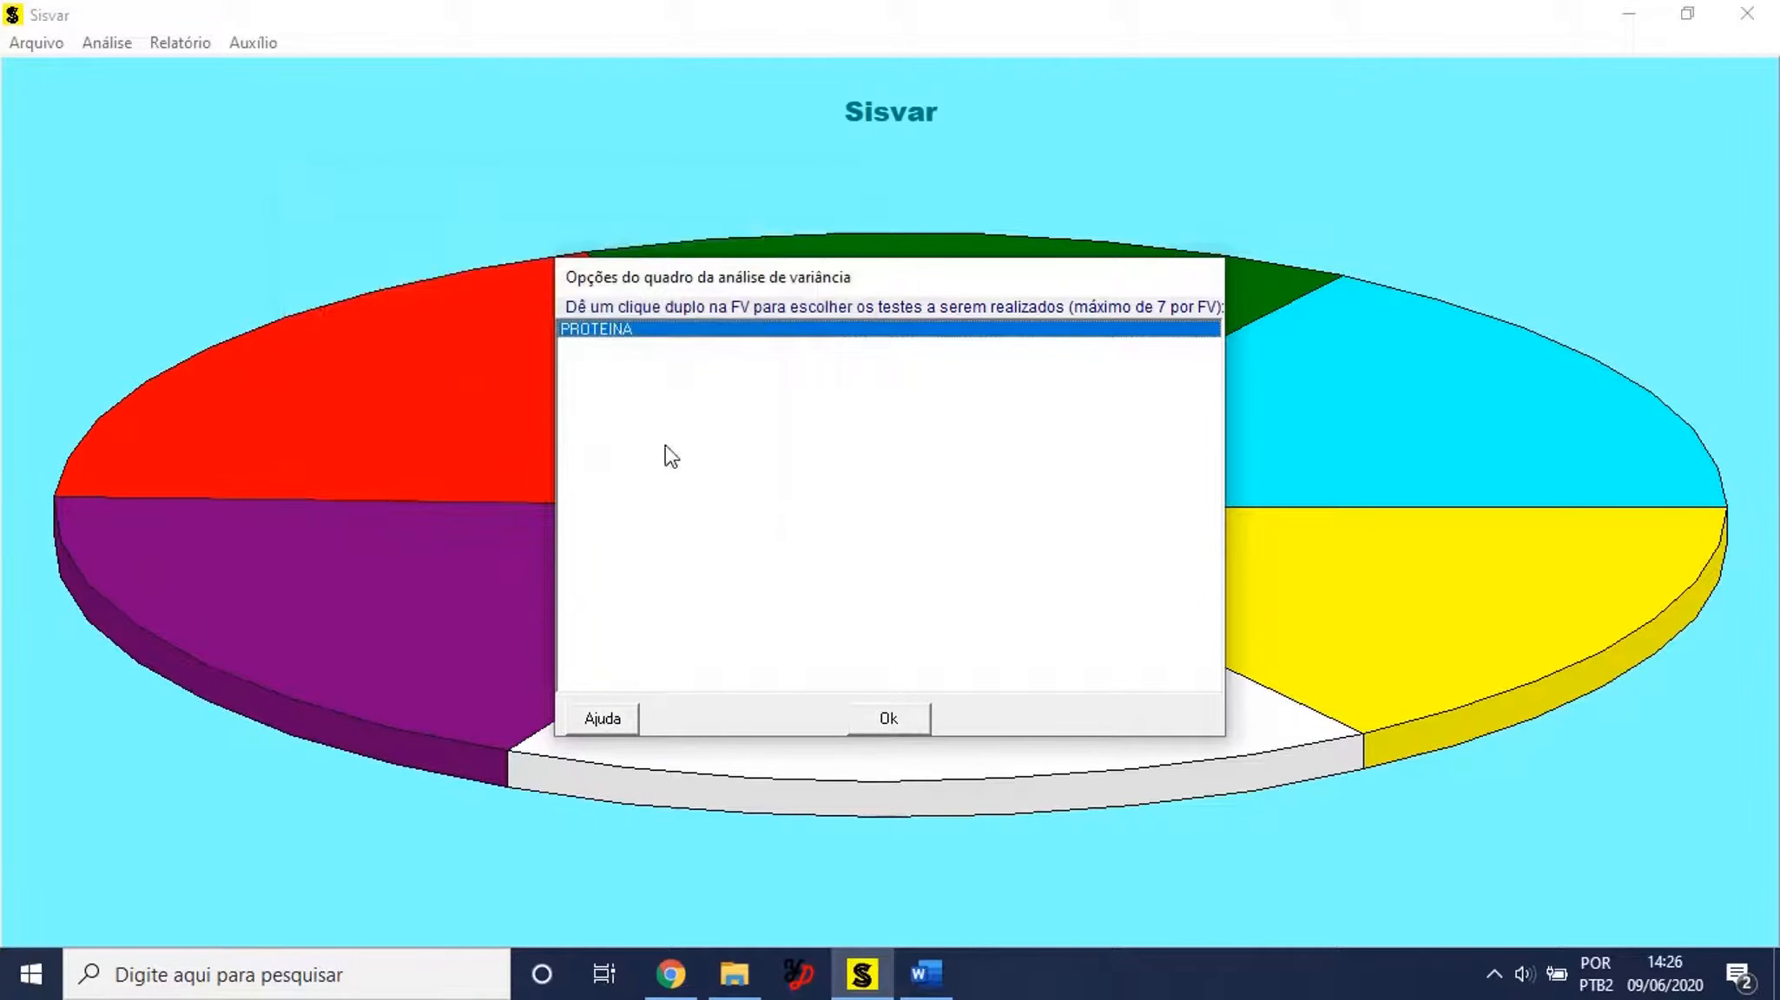
left_click(876, 716)
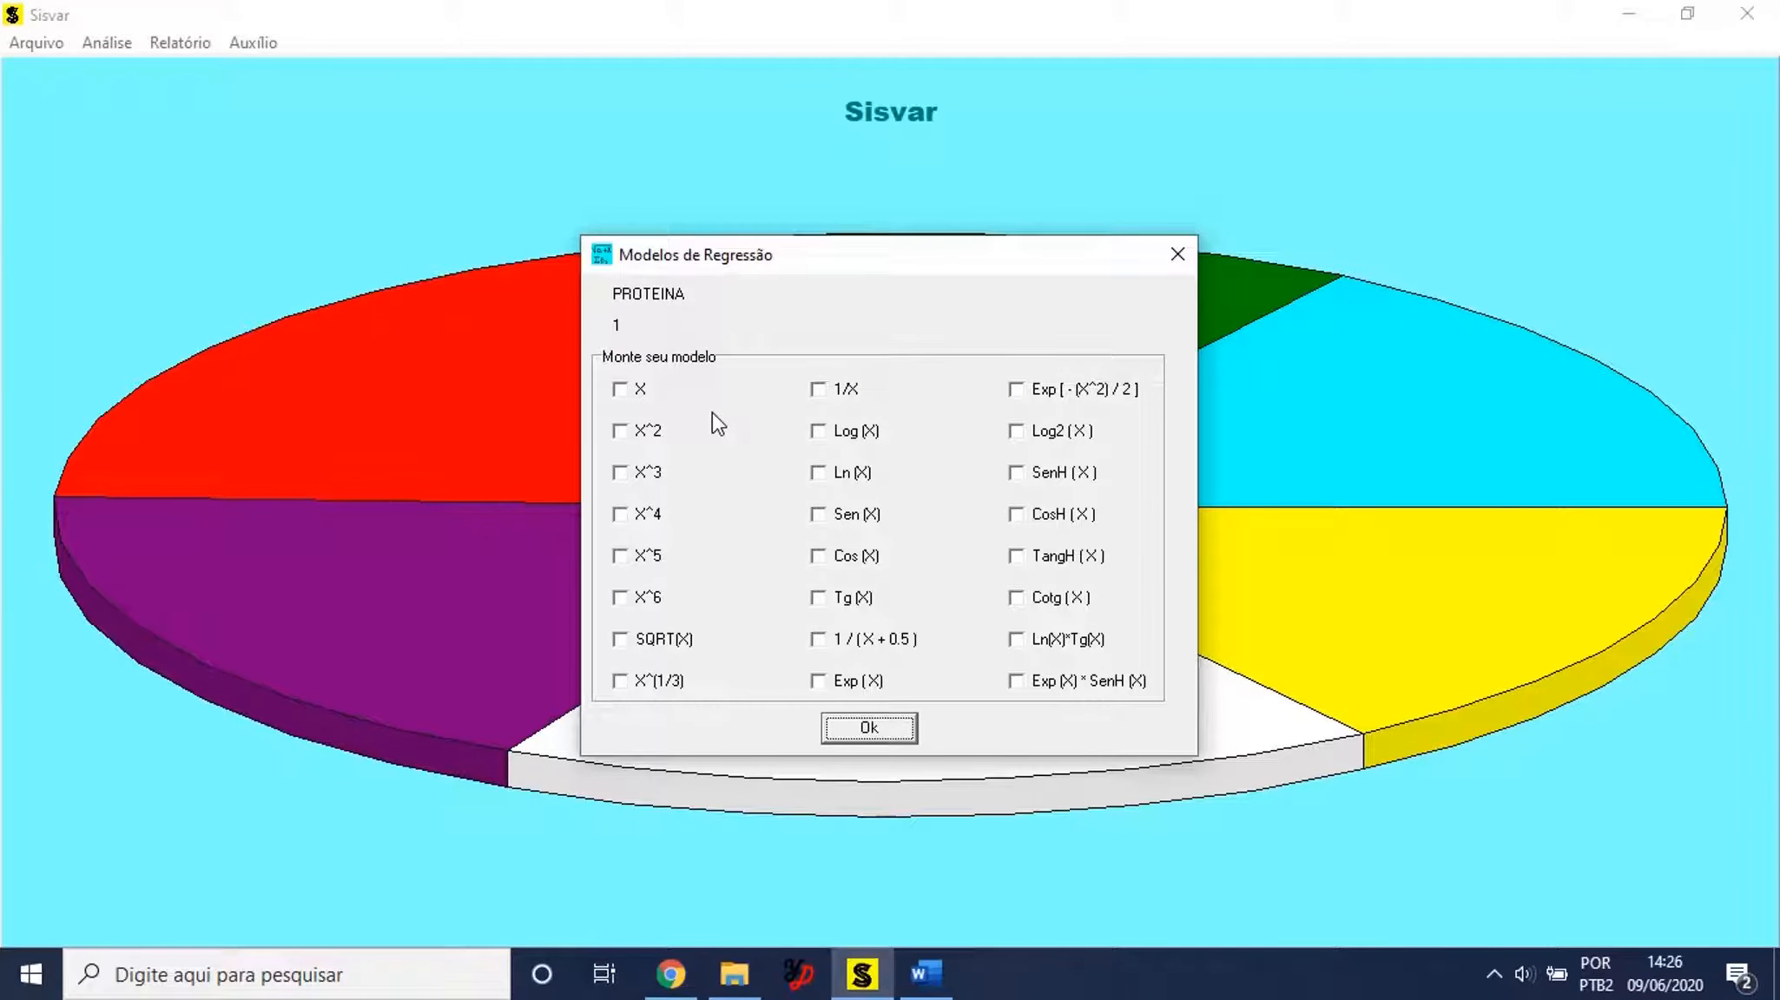
left_click(620, 389)
left_click(622, 434)
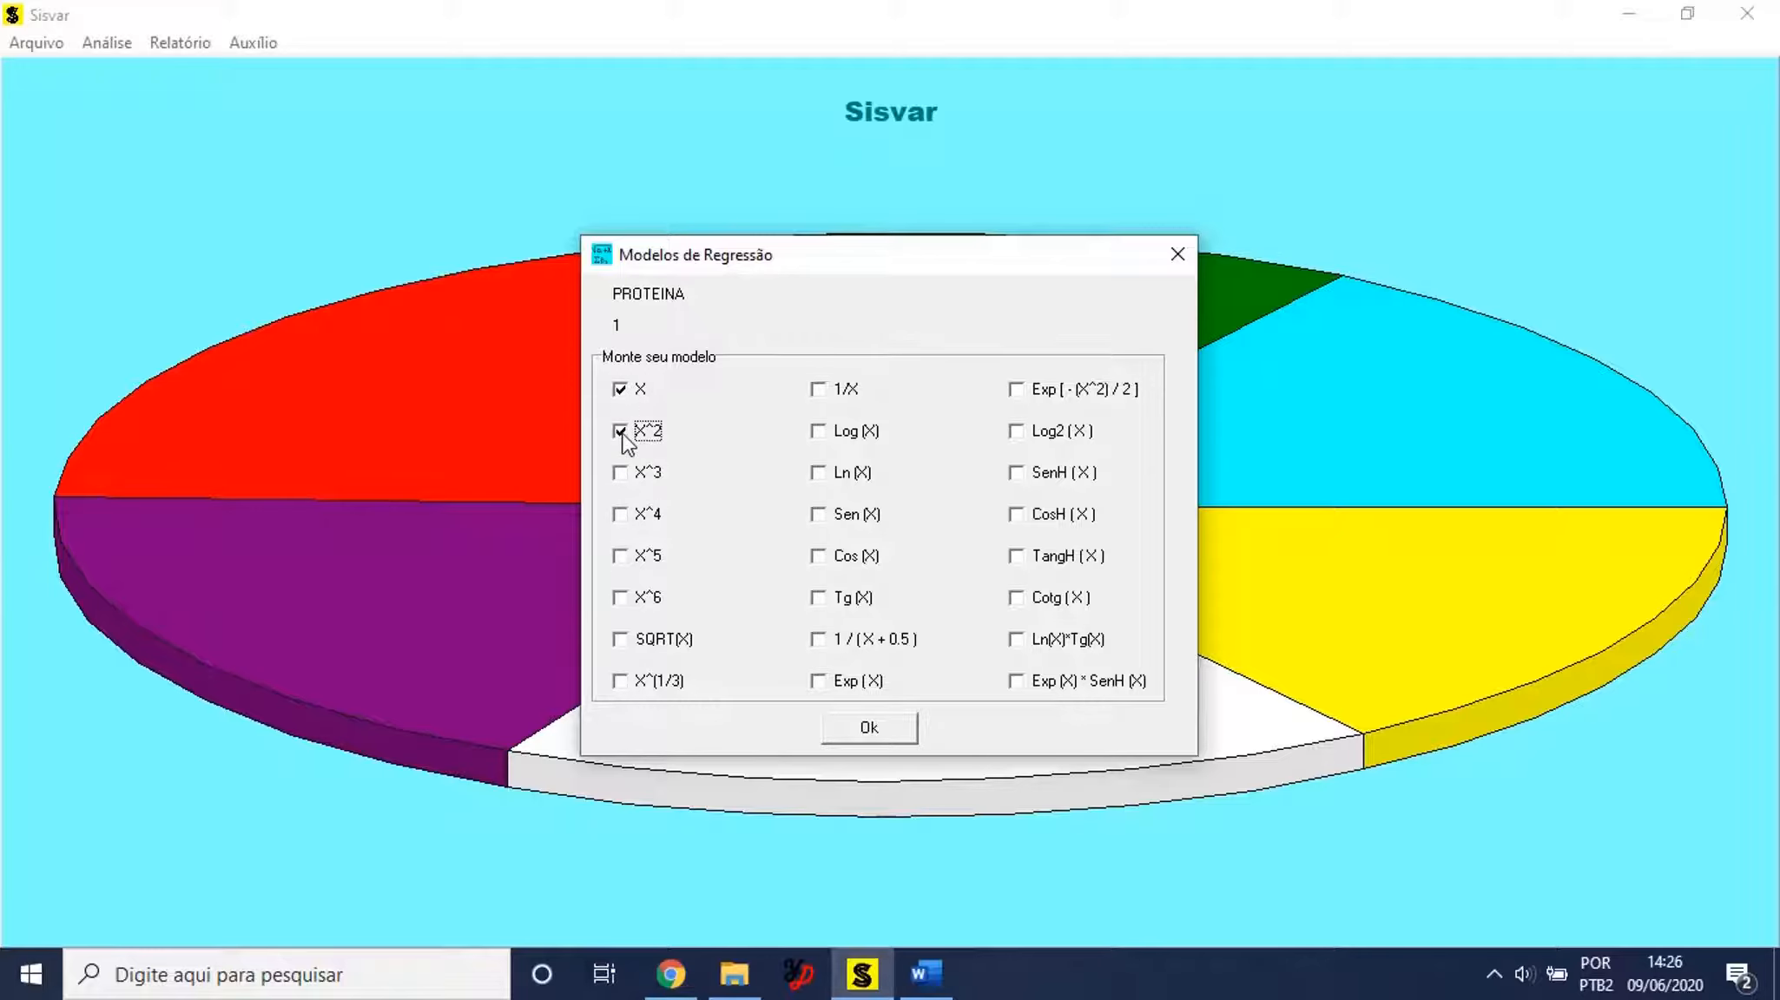
left_click(838, 730)
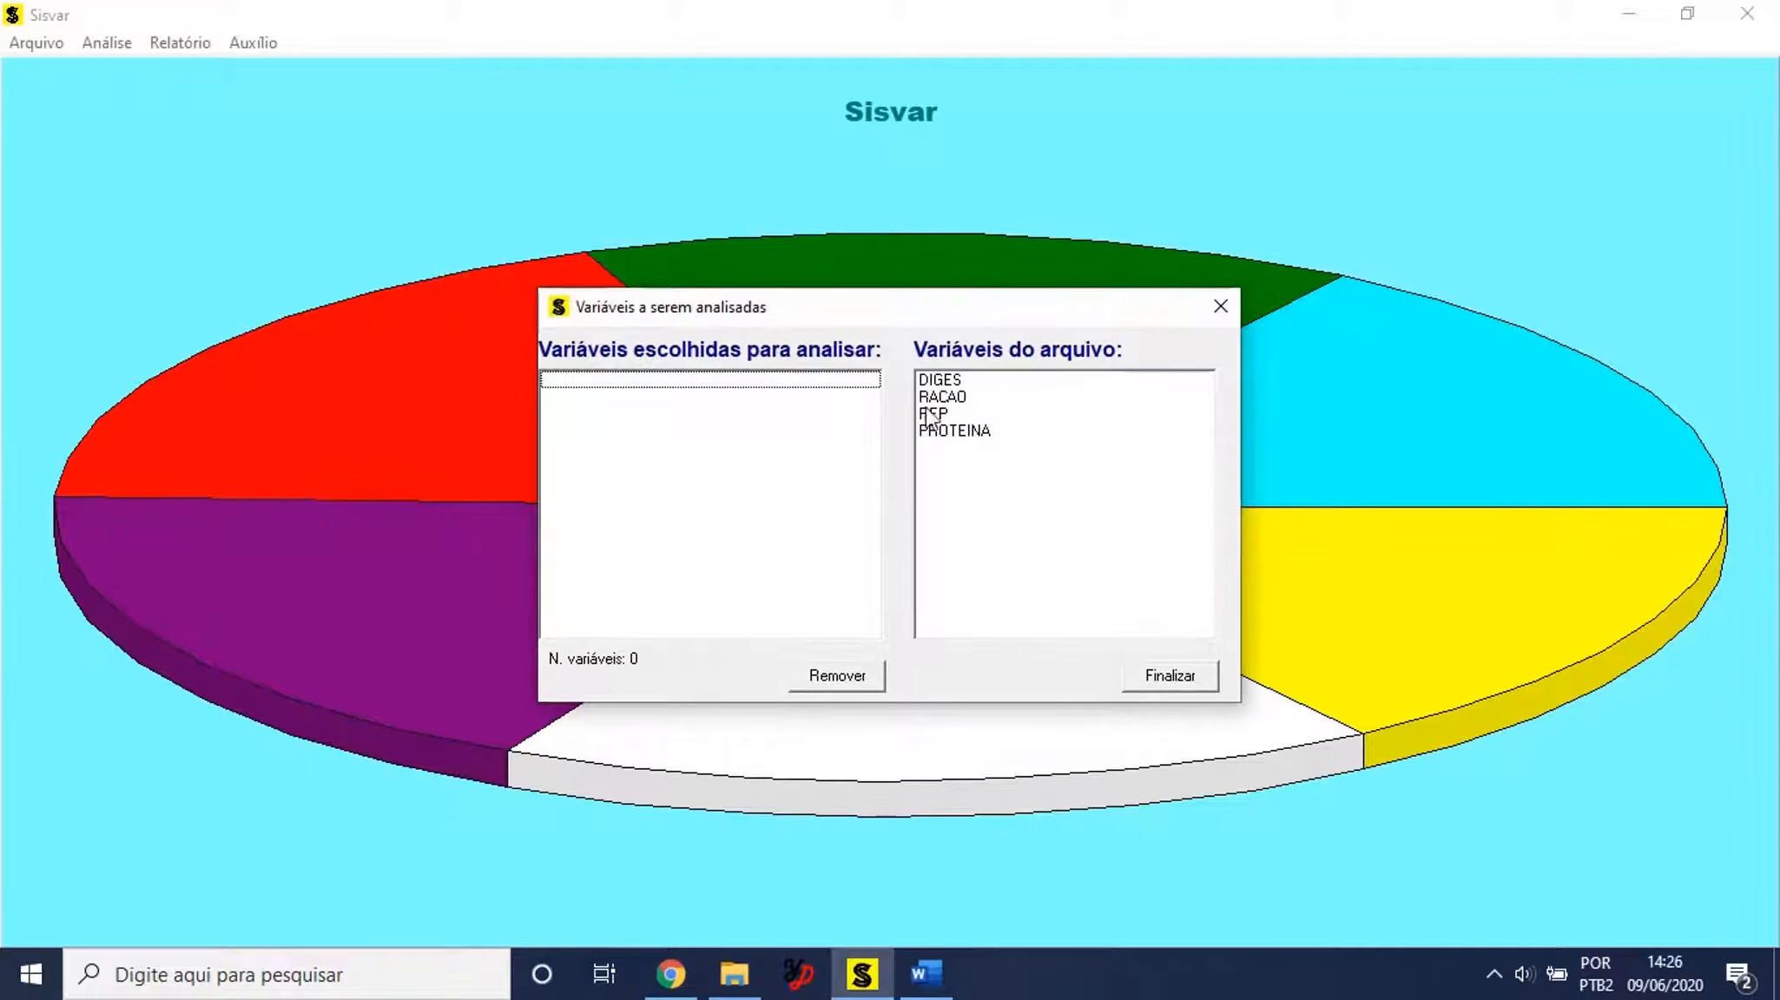
Set DIGES as the variable to analyse and run the analysis without choosing a transformation.
double_click(938, 386)
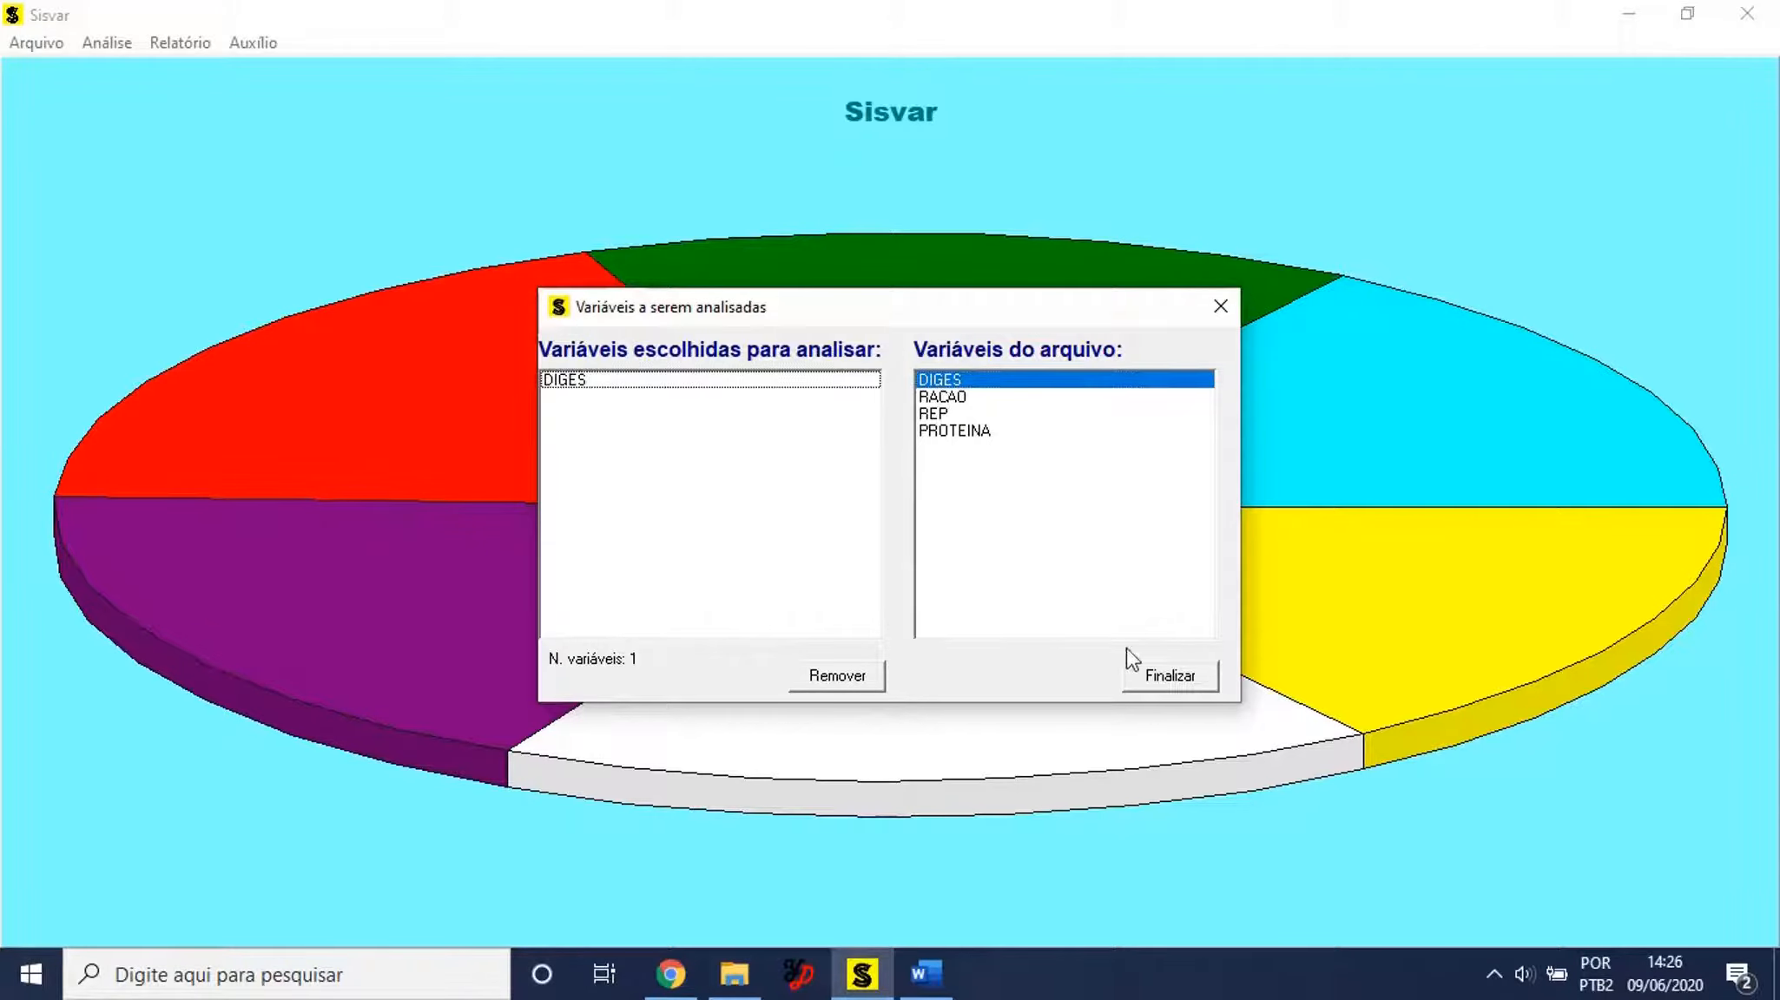
left_click(1152, 677)
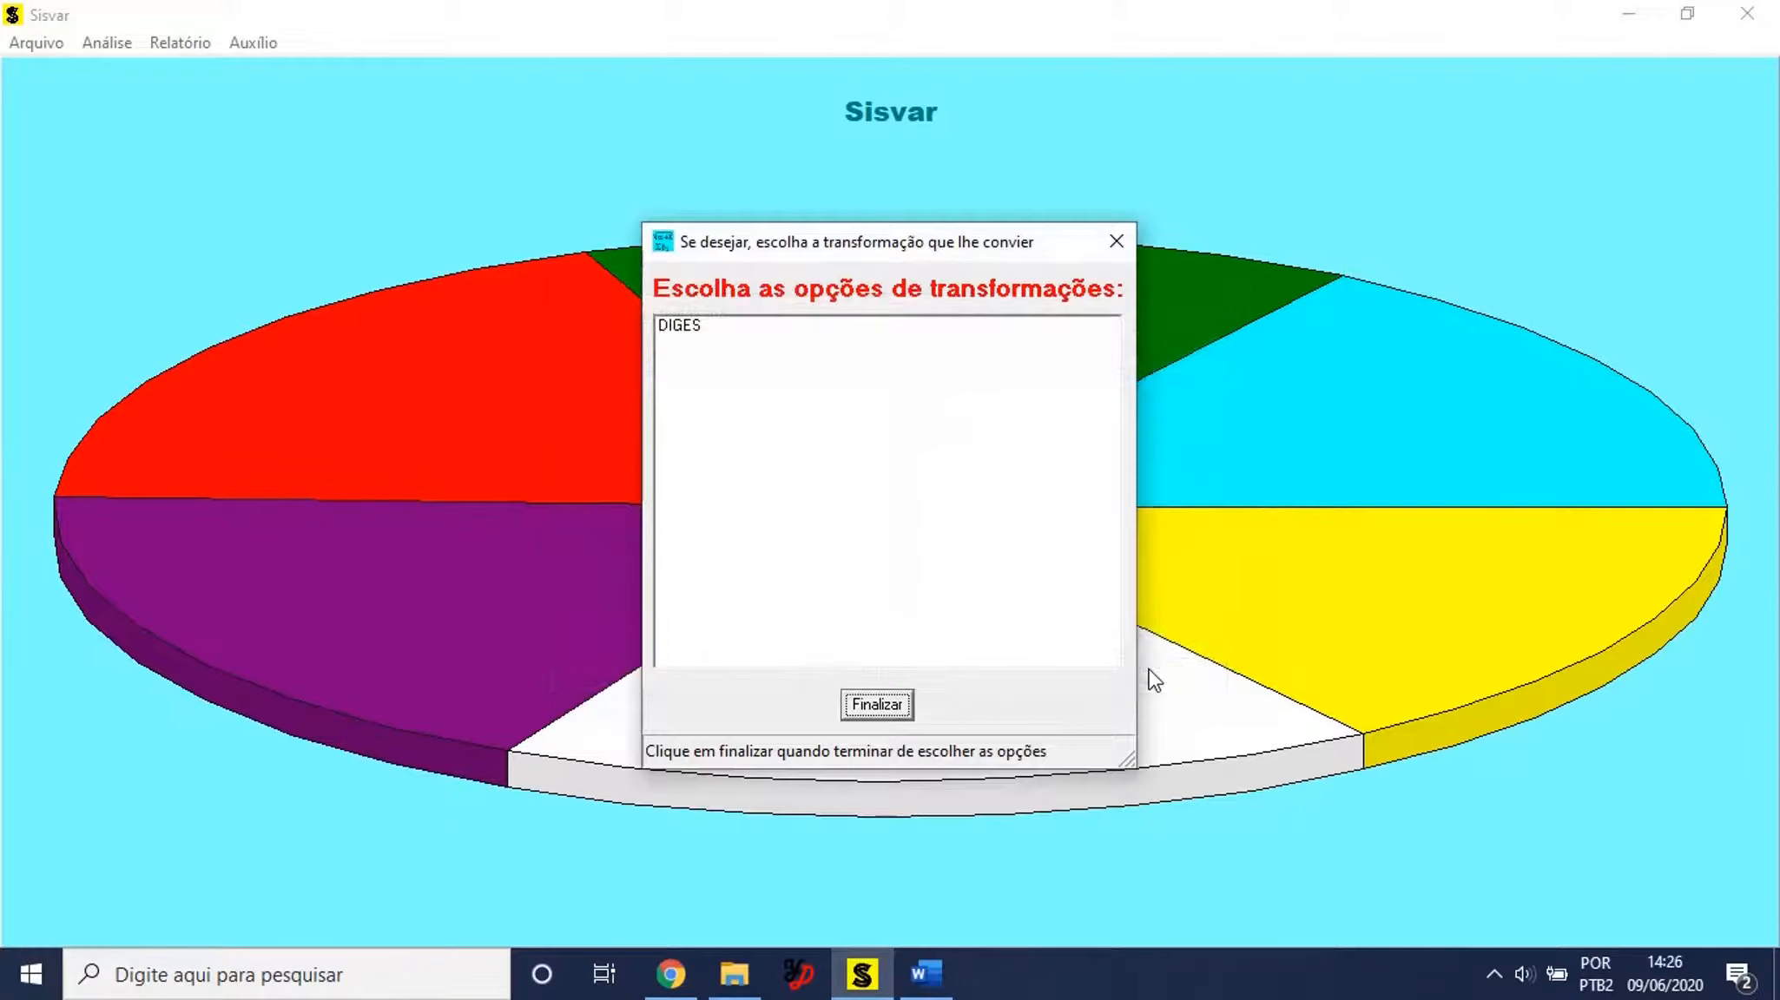
left_click(877, 706)
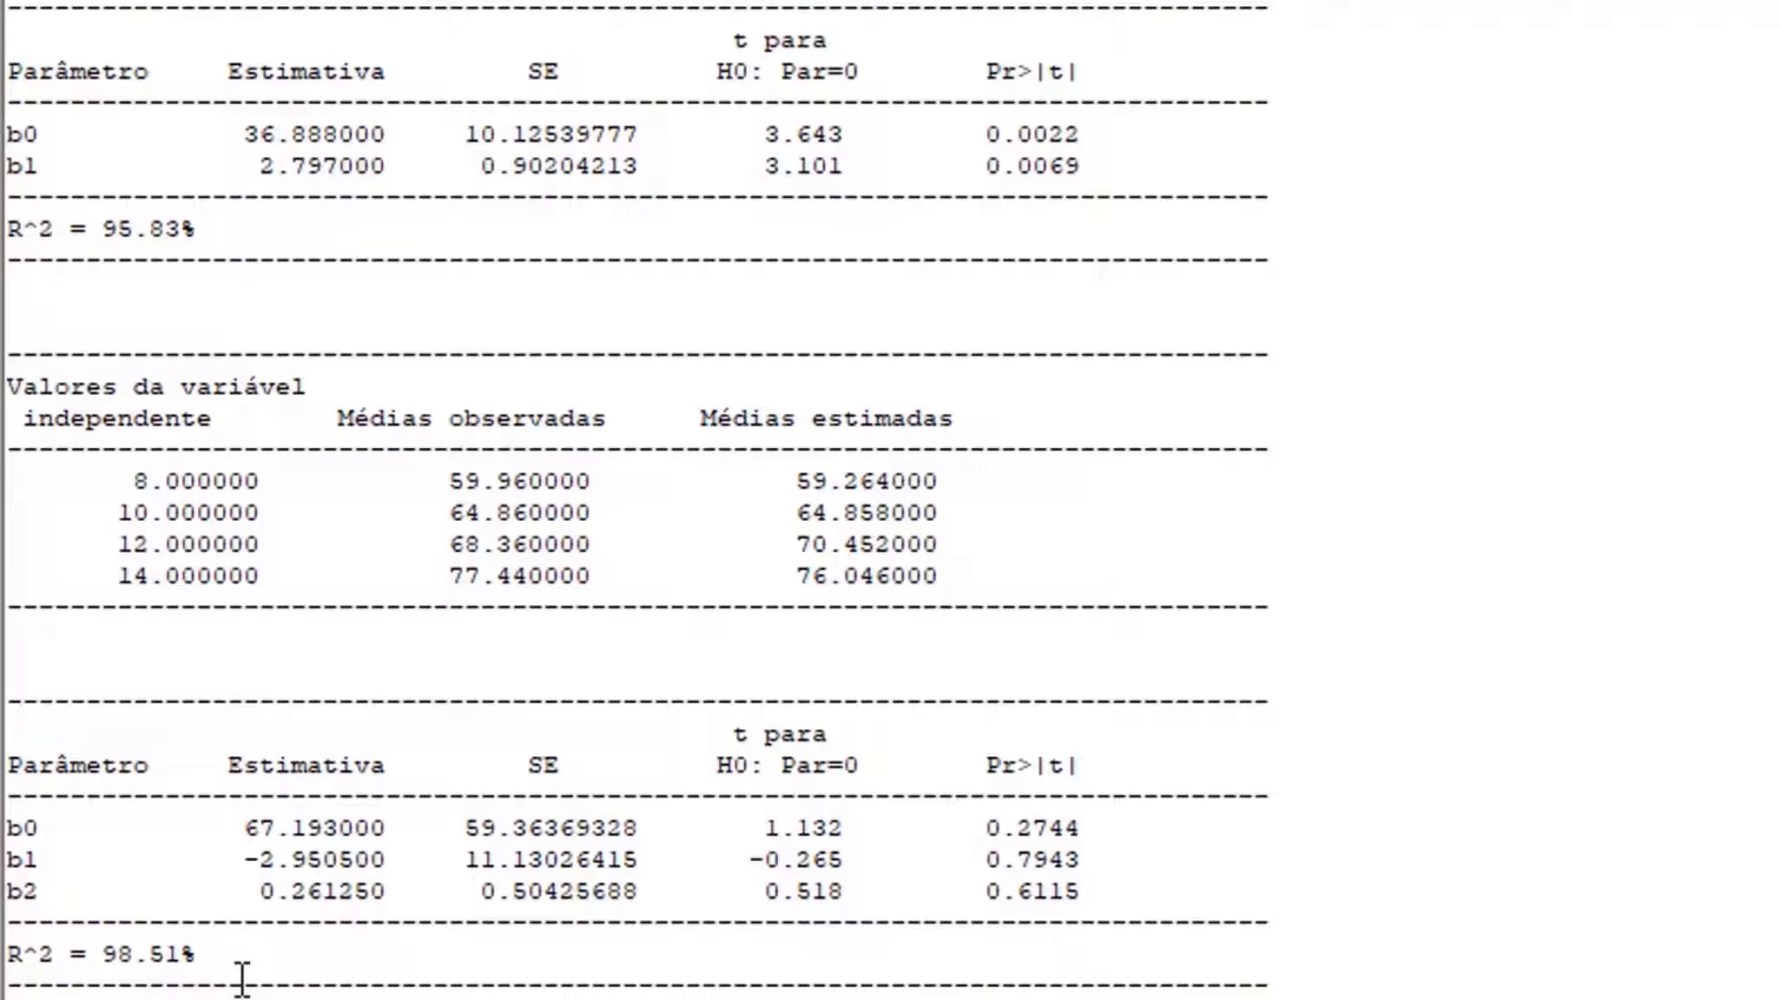
Examine the parameter estimates, R^2, estimated means and sequential sums of squares in the PROTEINA regression report.
scroll(638, 500, "down", 4)
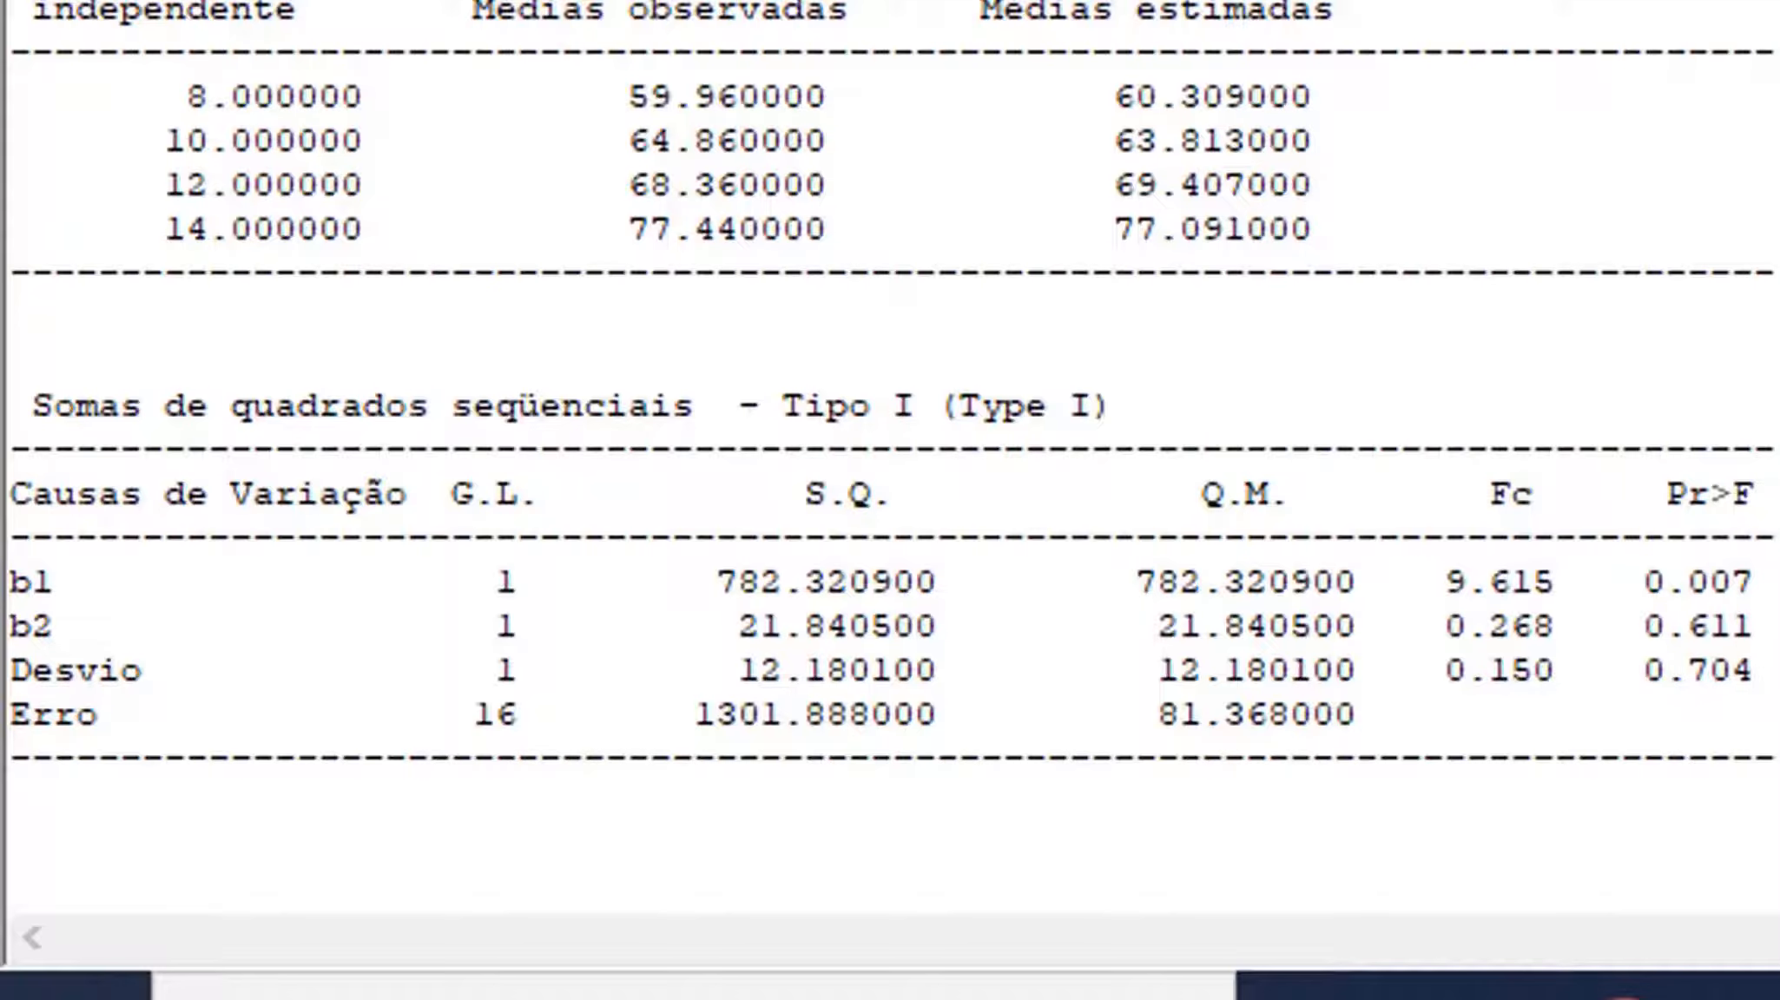
scroll(890, 460, "down", 5)
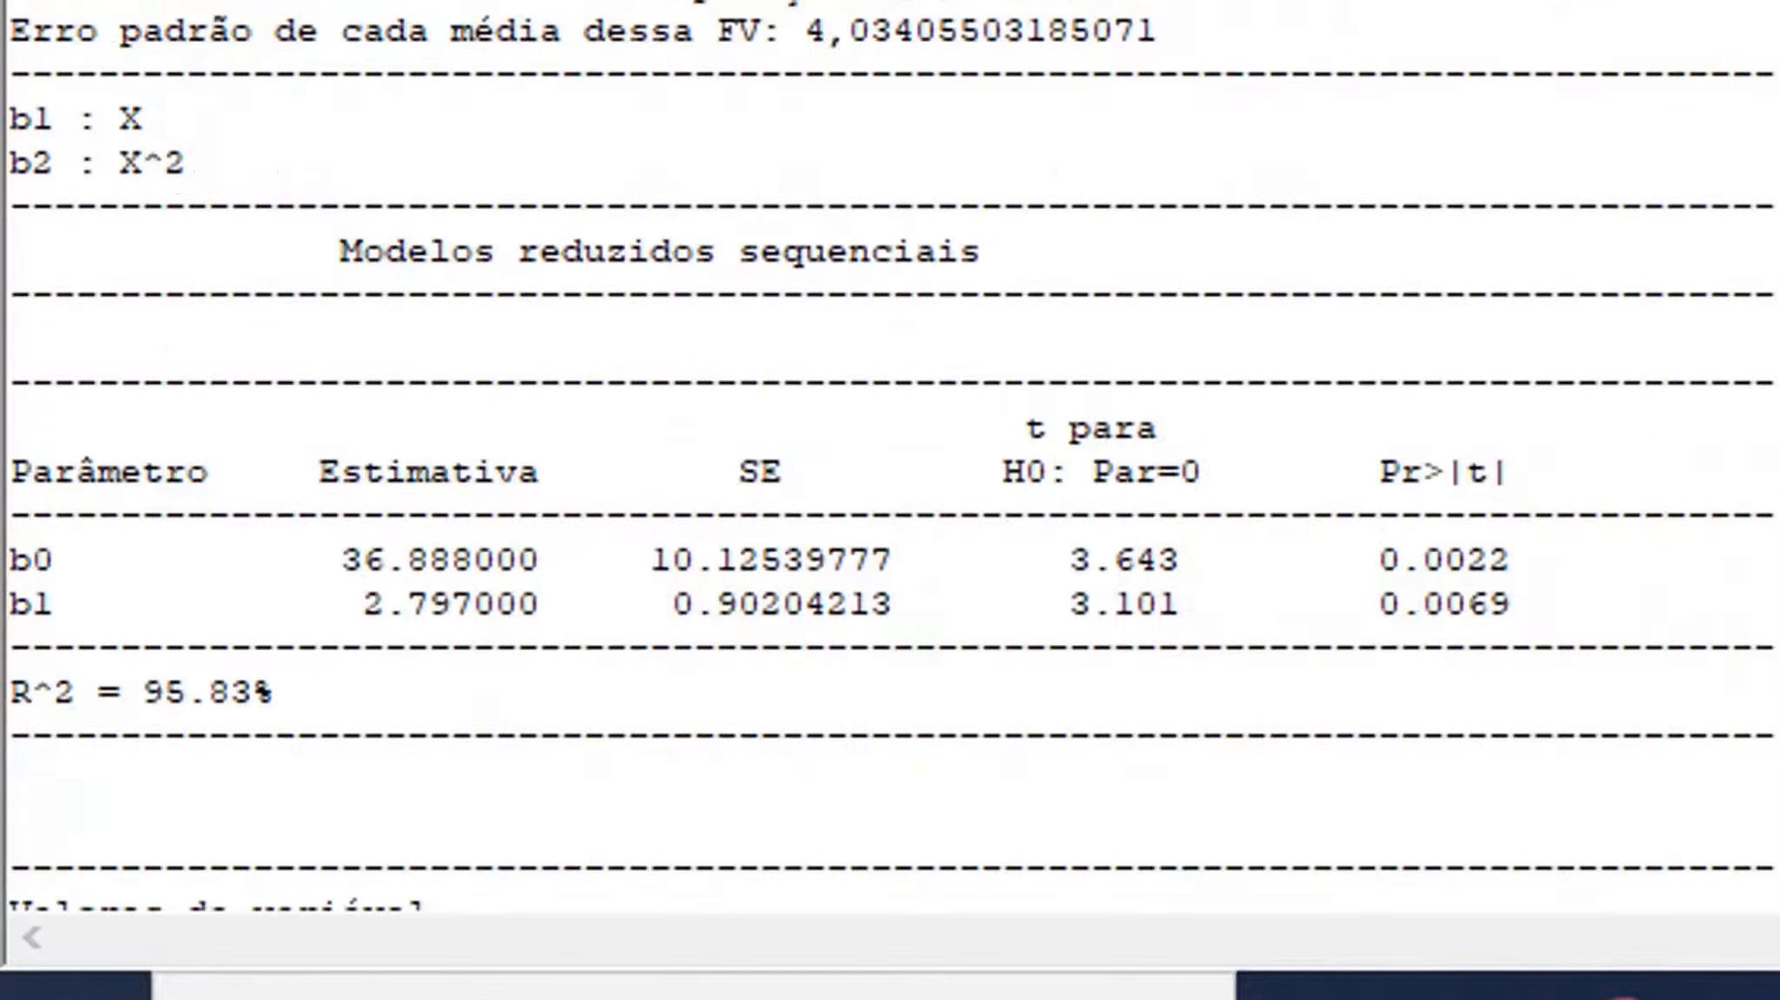
scroll(890, 460, "down", 2)
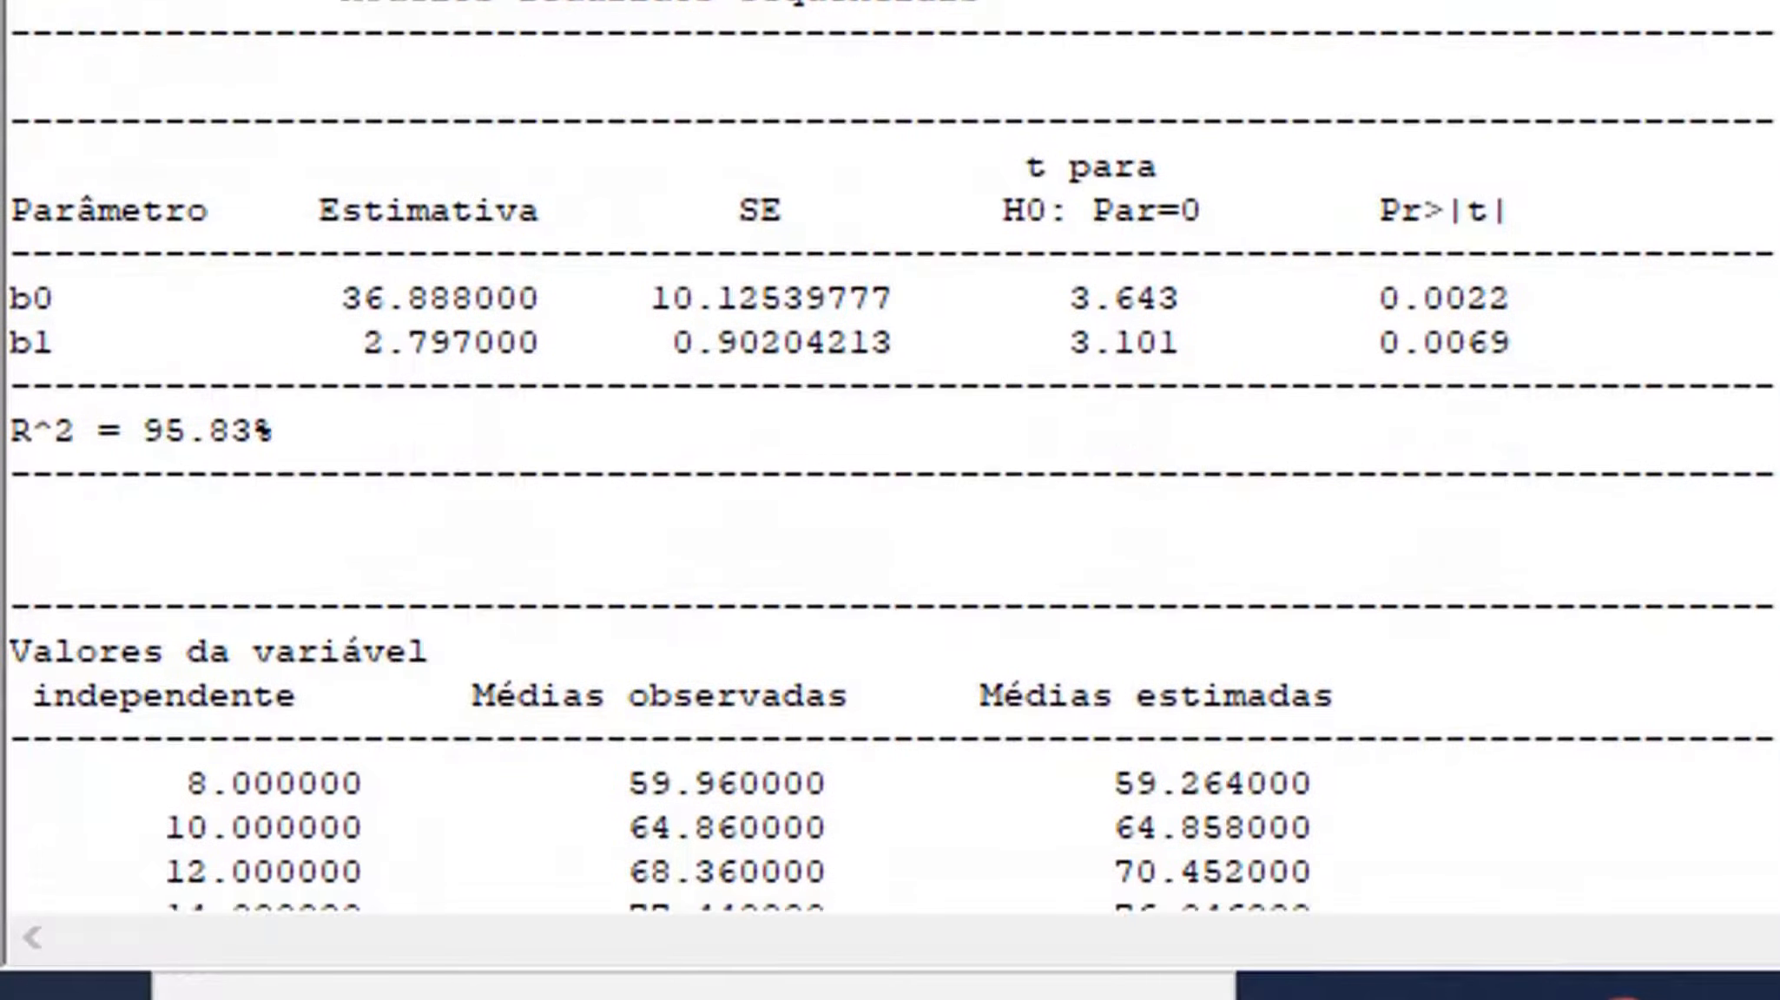
scroll(890, 460, "down", 5)
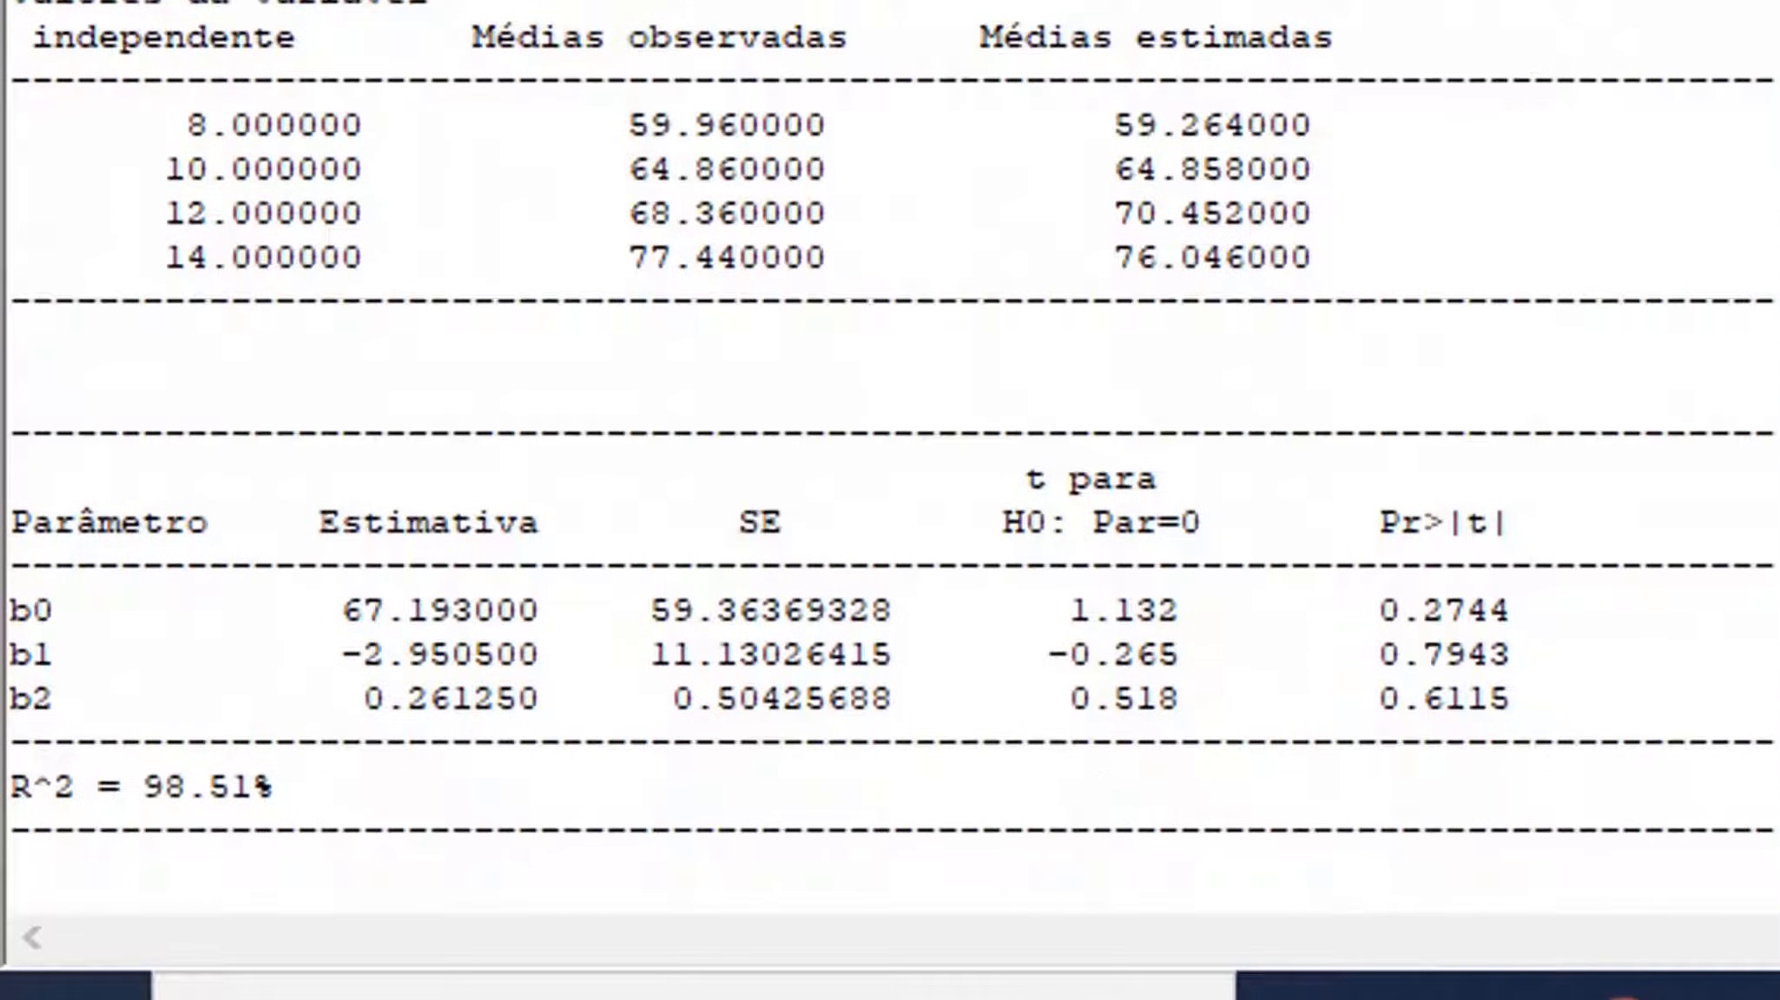
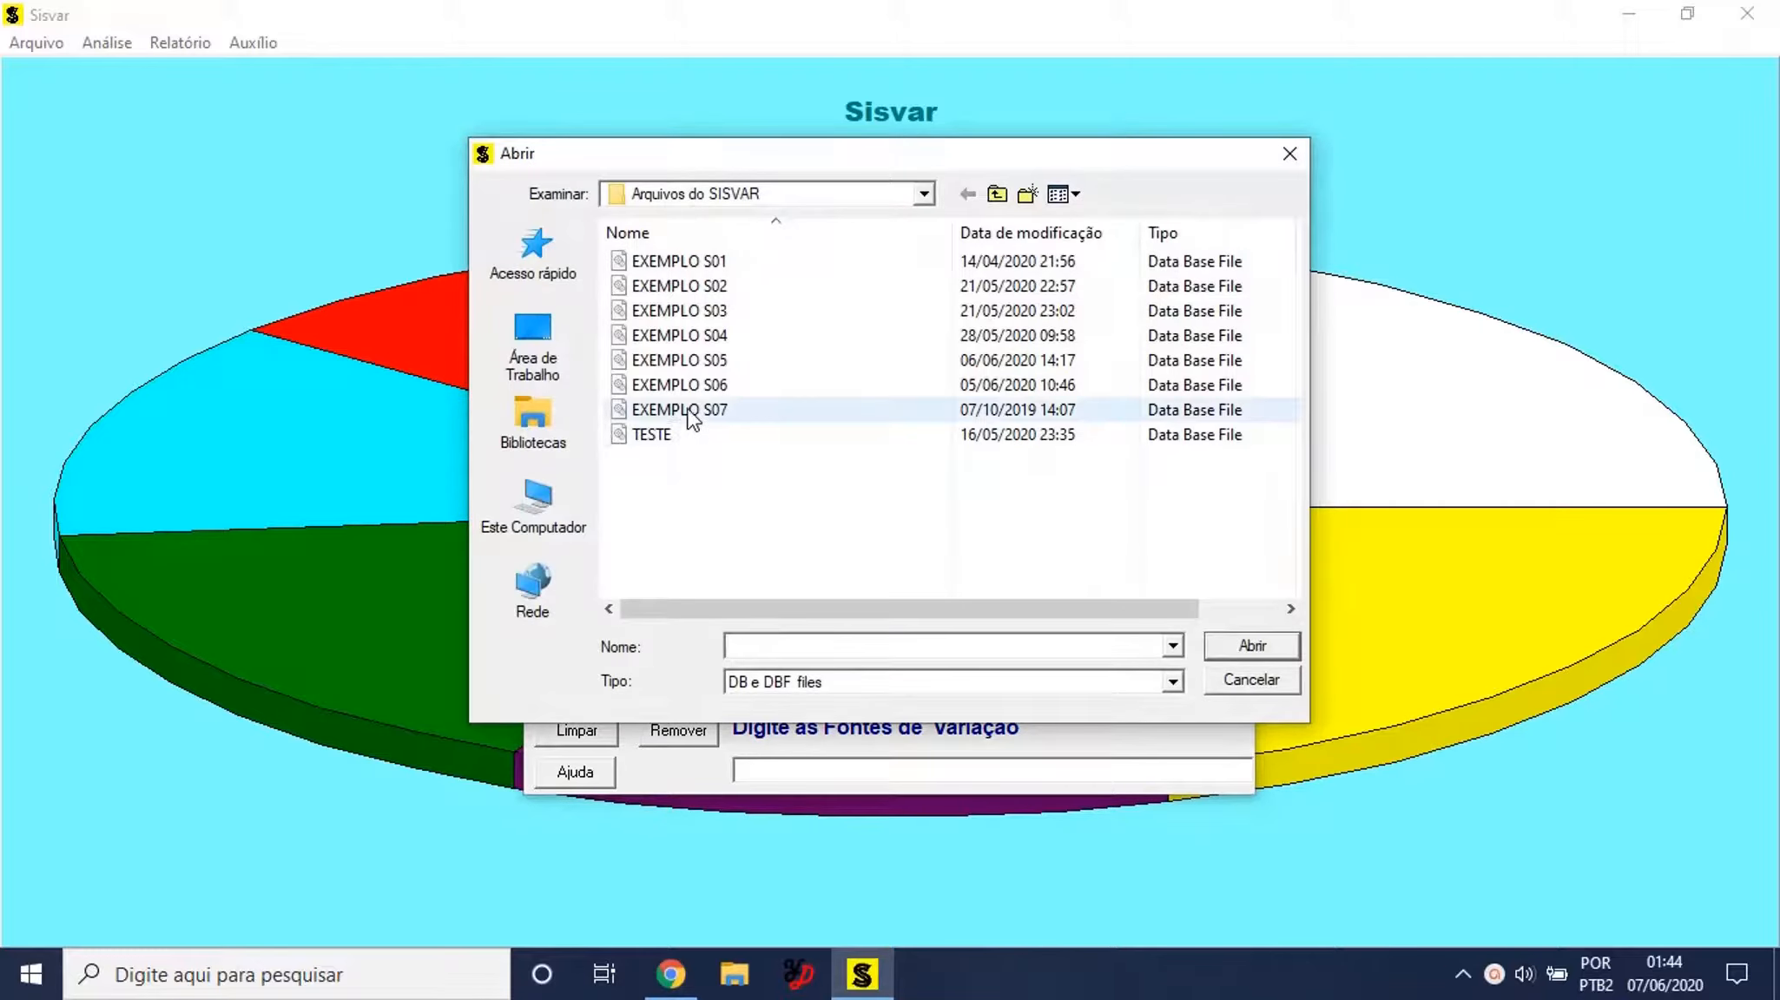
Load the data file EXEMPLO S07 and define AIB as the only source of variation in the analysis of variance table.
double_click(686, 409)
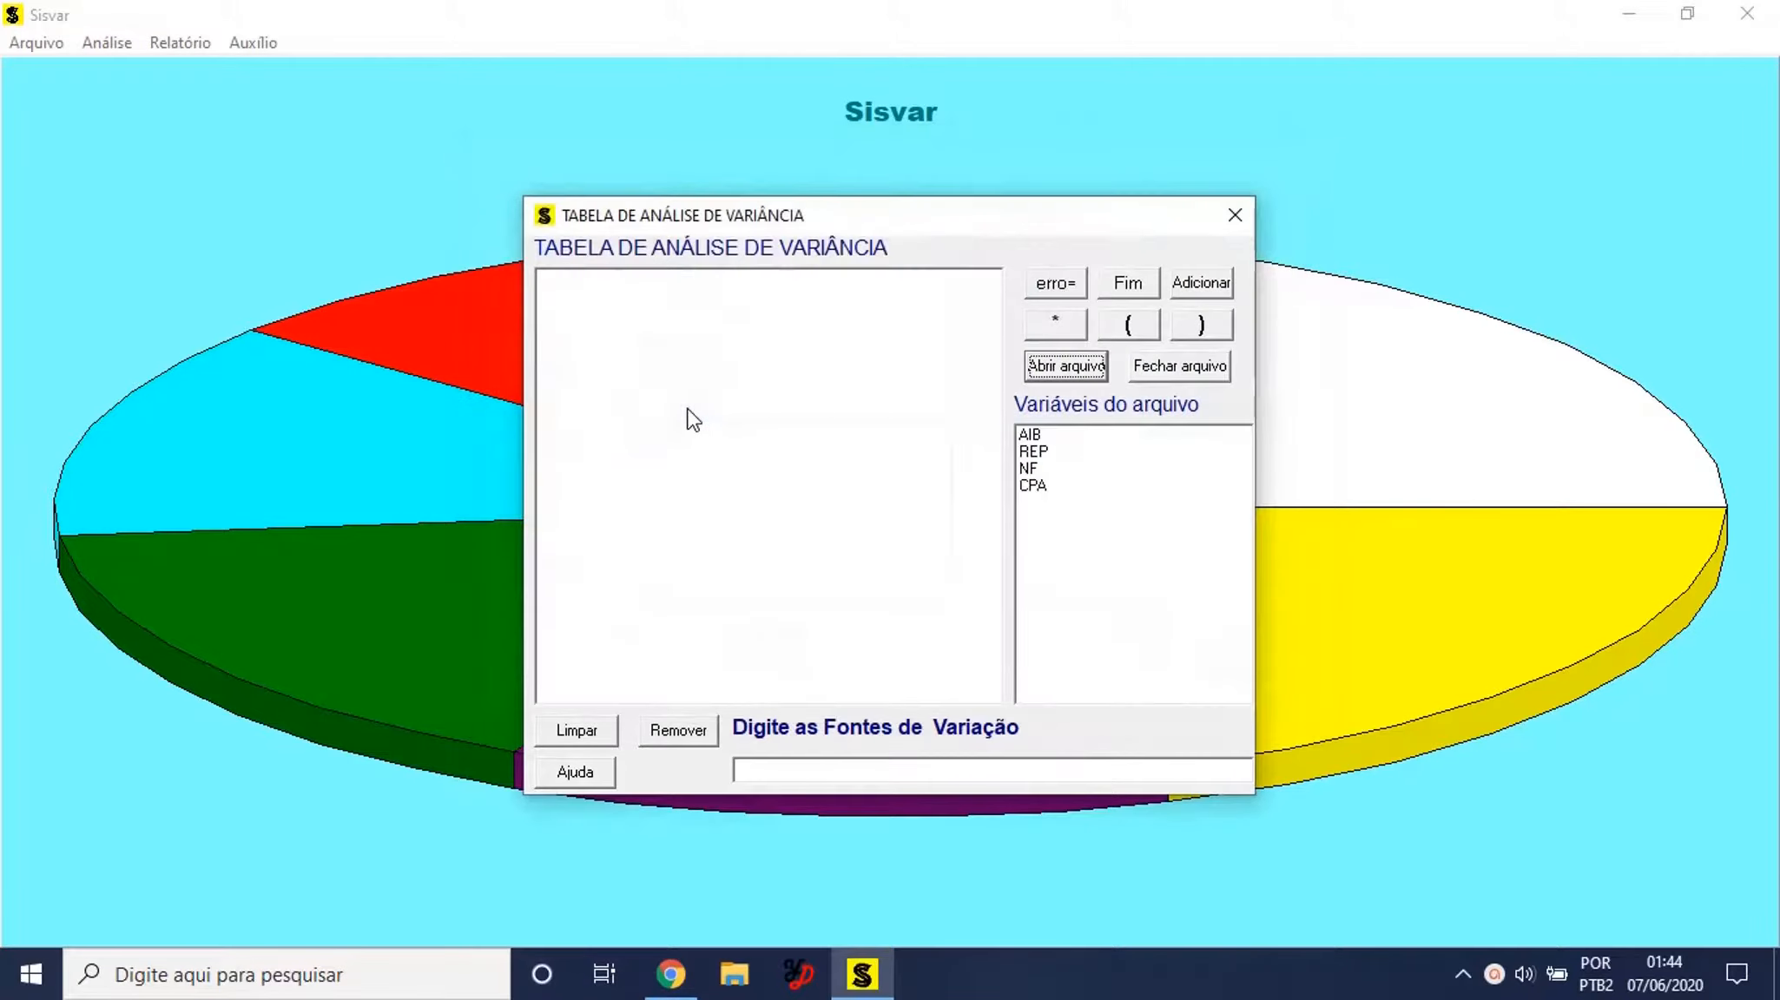
double_click(1033, 434)
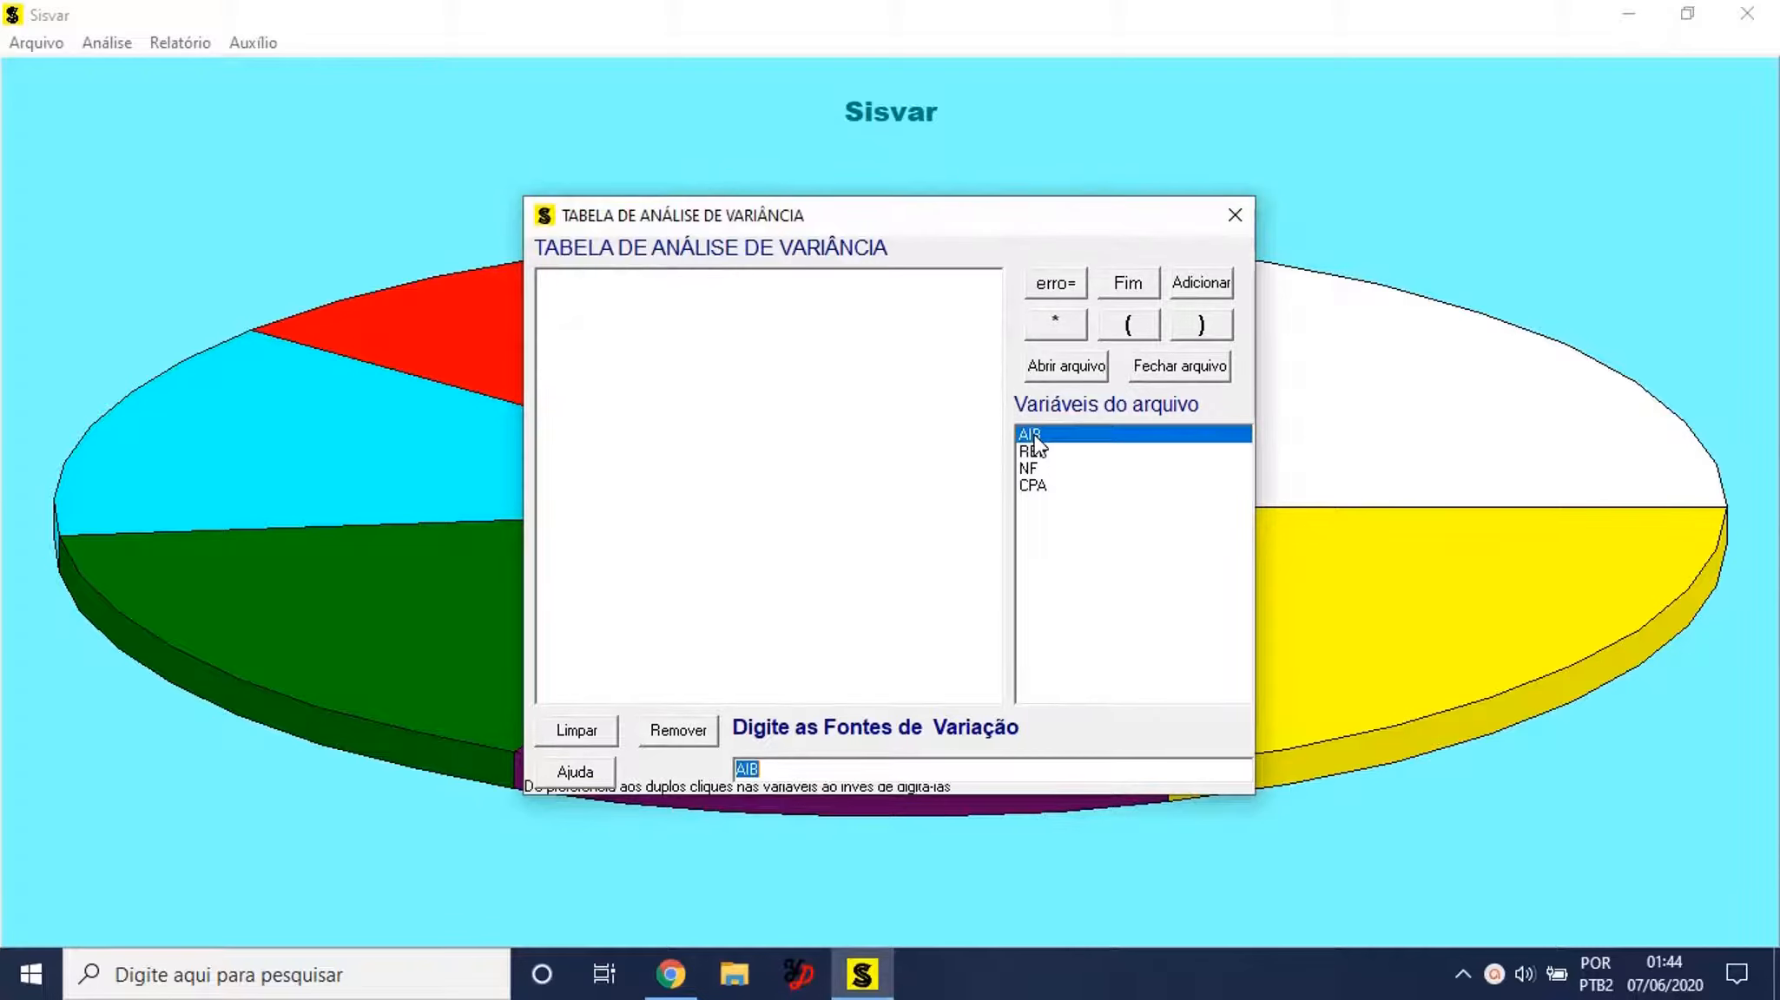
left_click(1188, 288)
left_click(1109, 284)
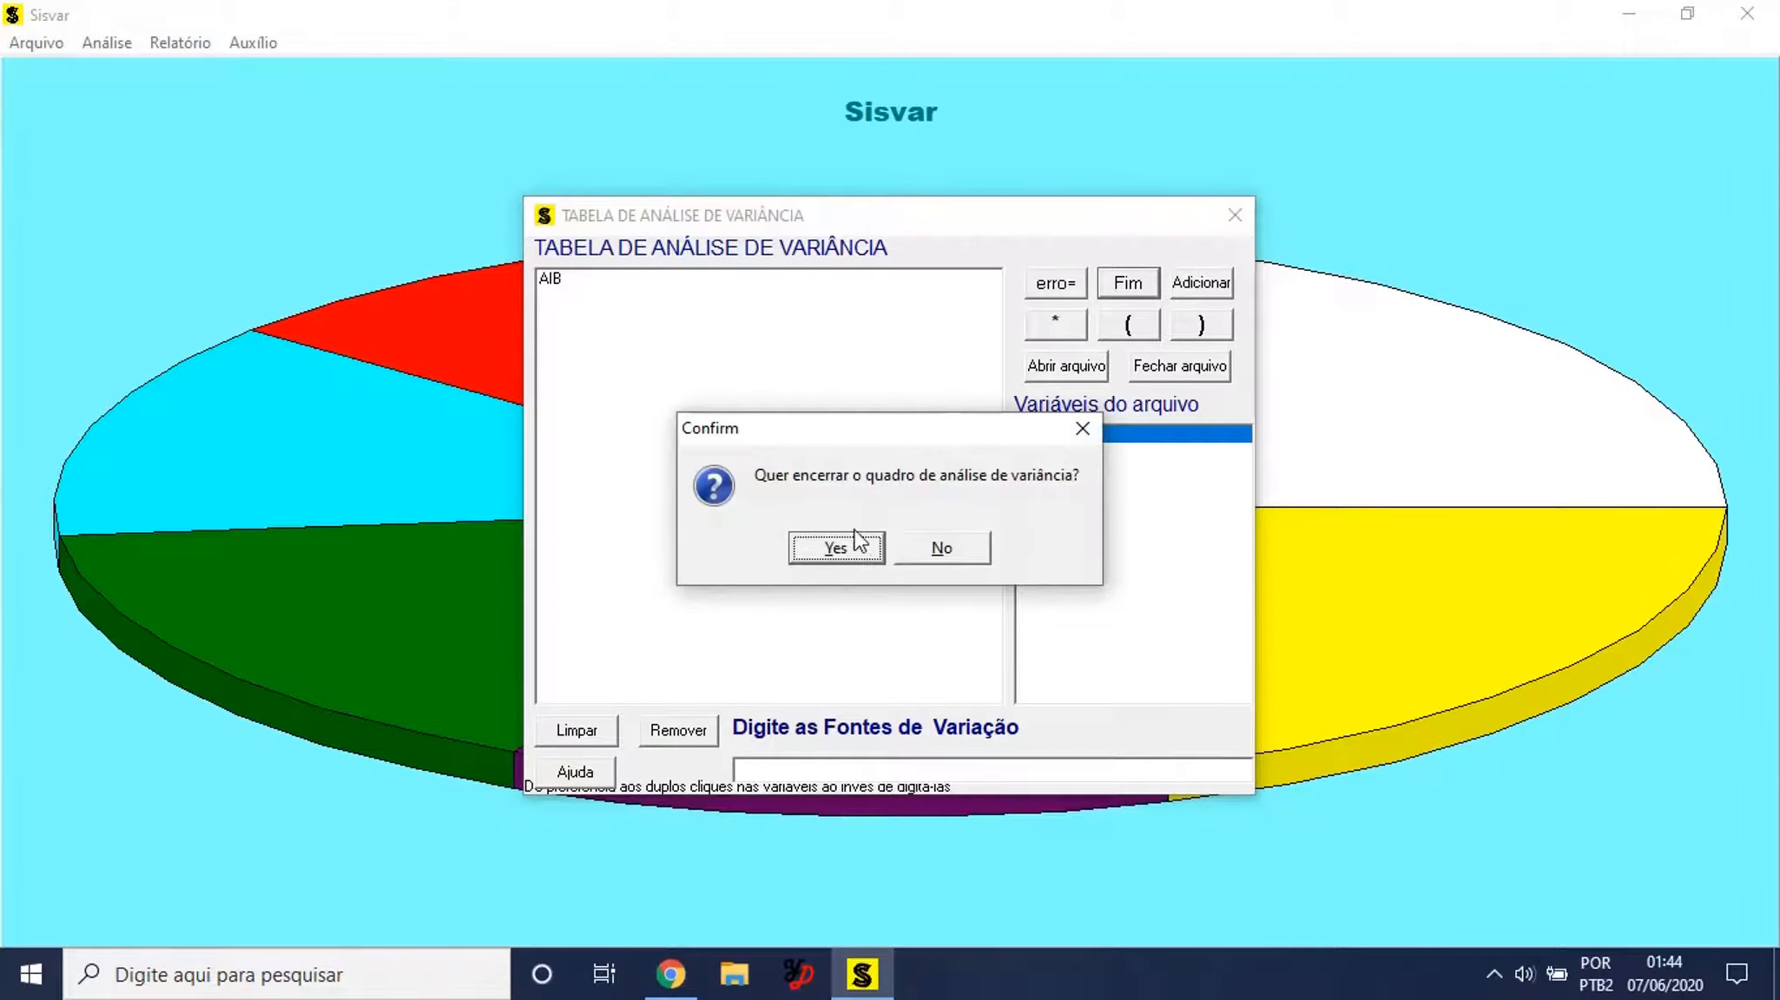
left_click(836, 548)
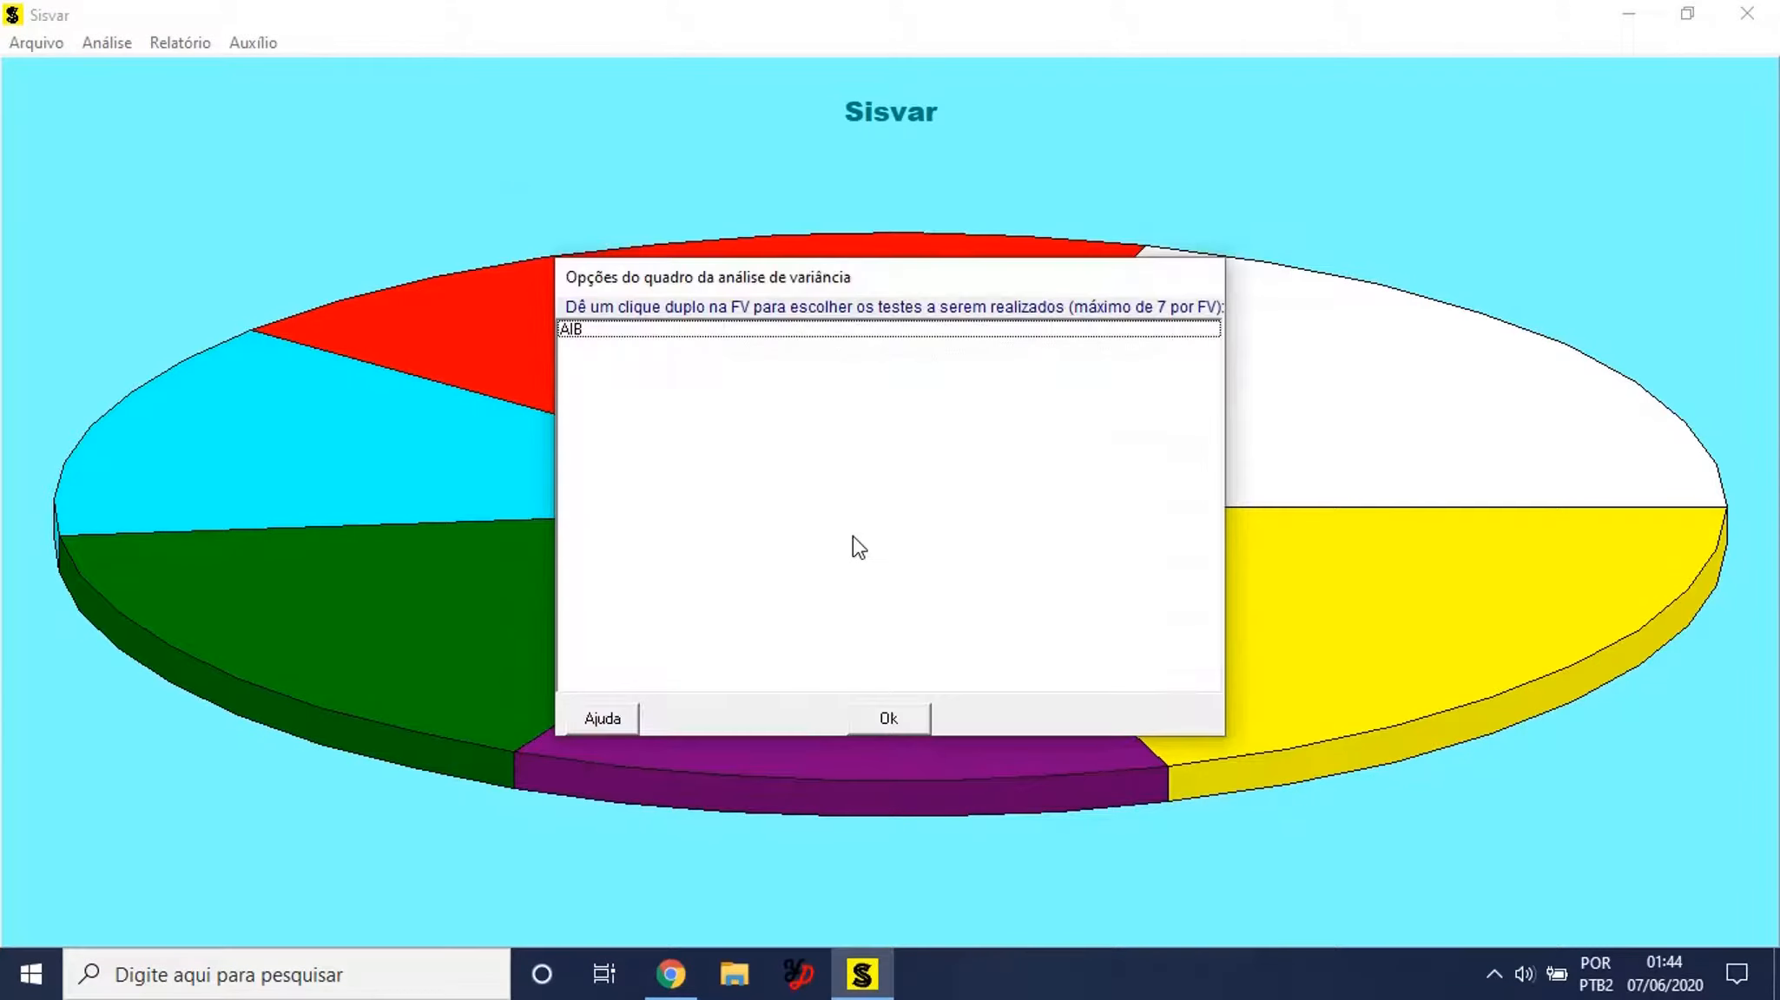
Choose Regressão as the test for AIB and build its regression model with polynomial terms up to X^3.
double_click(574, 330)
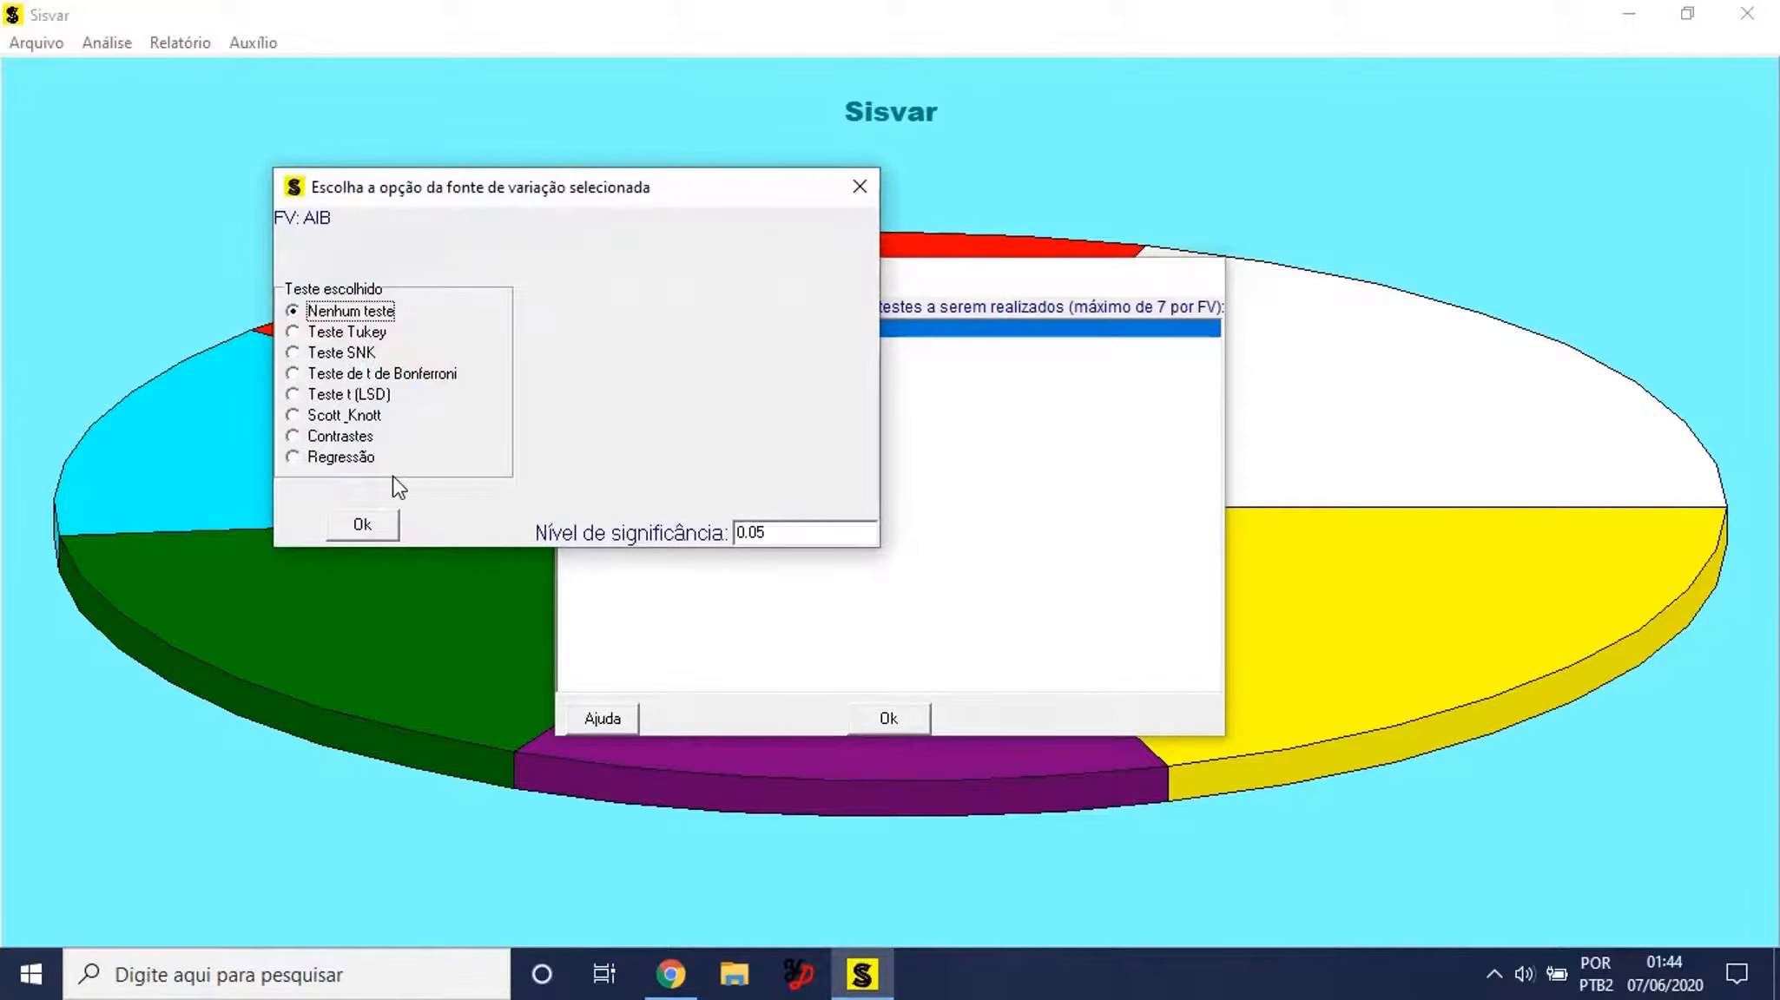
left_click(292, 458)
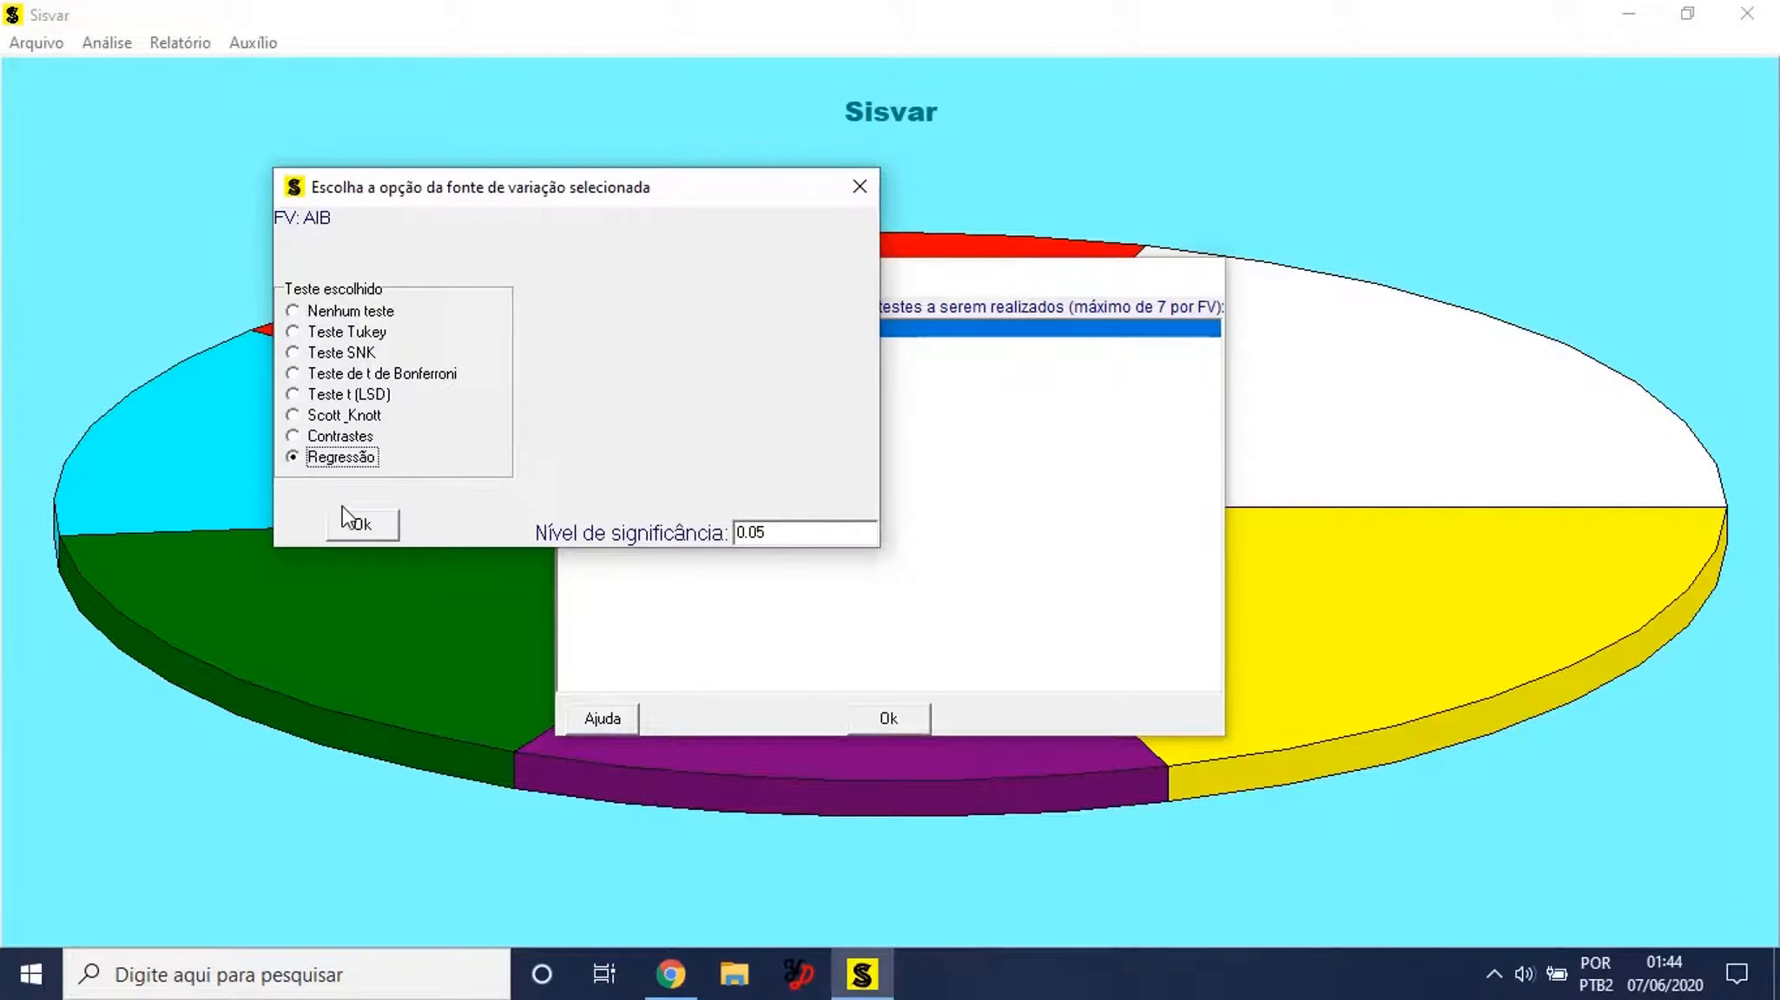
left_click(362, 525)
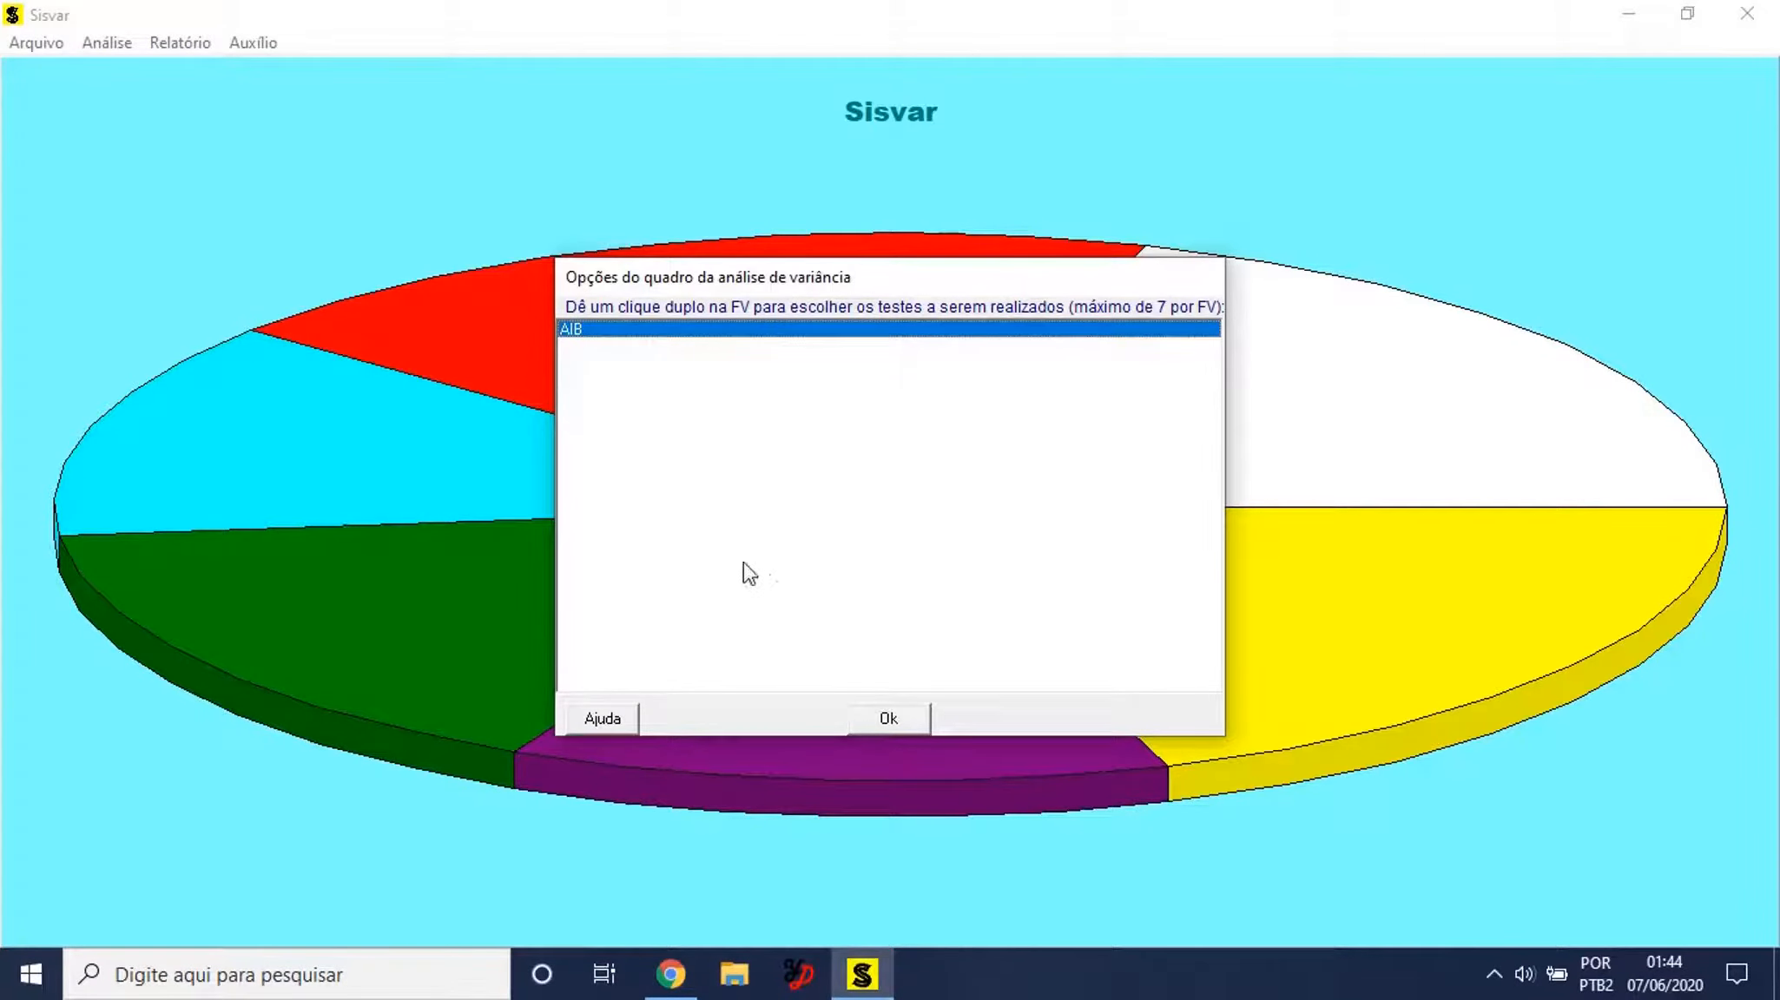
left_click(877, 719)
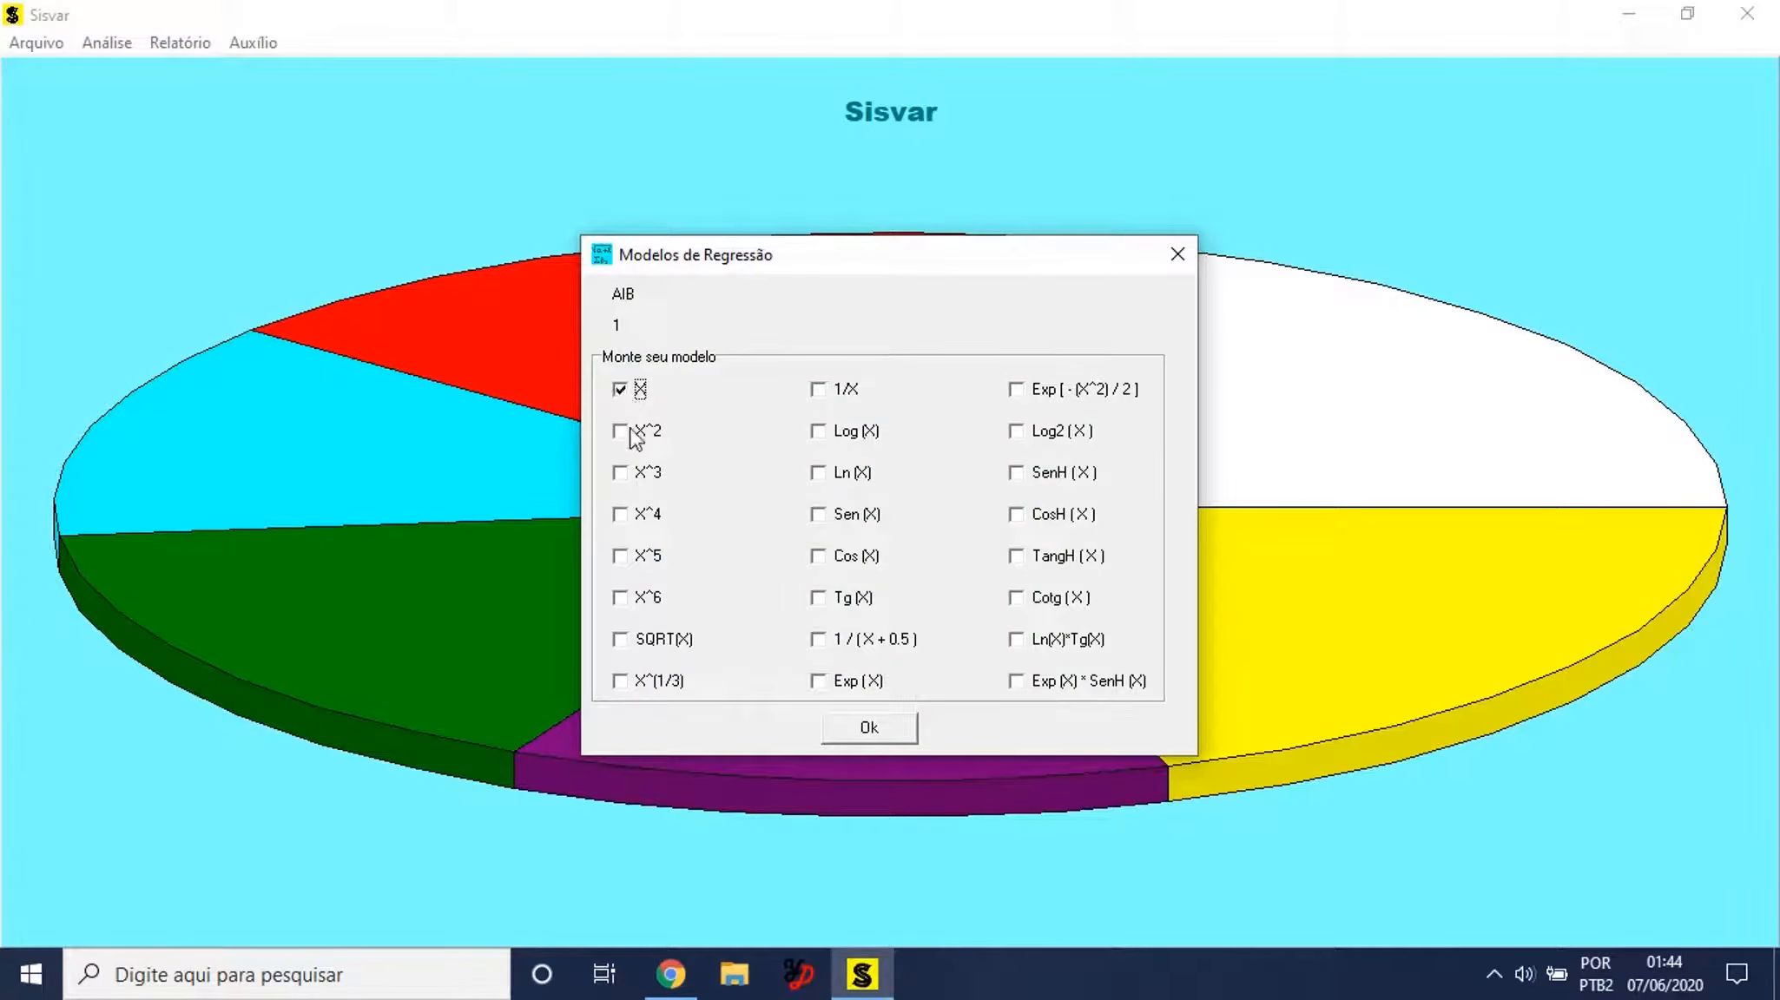
left_click(623, 479)
left_click(862, 732)
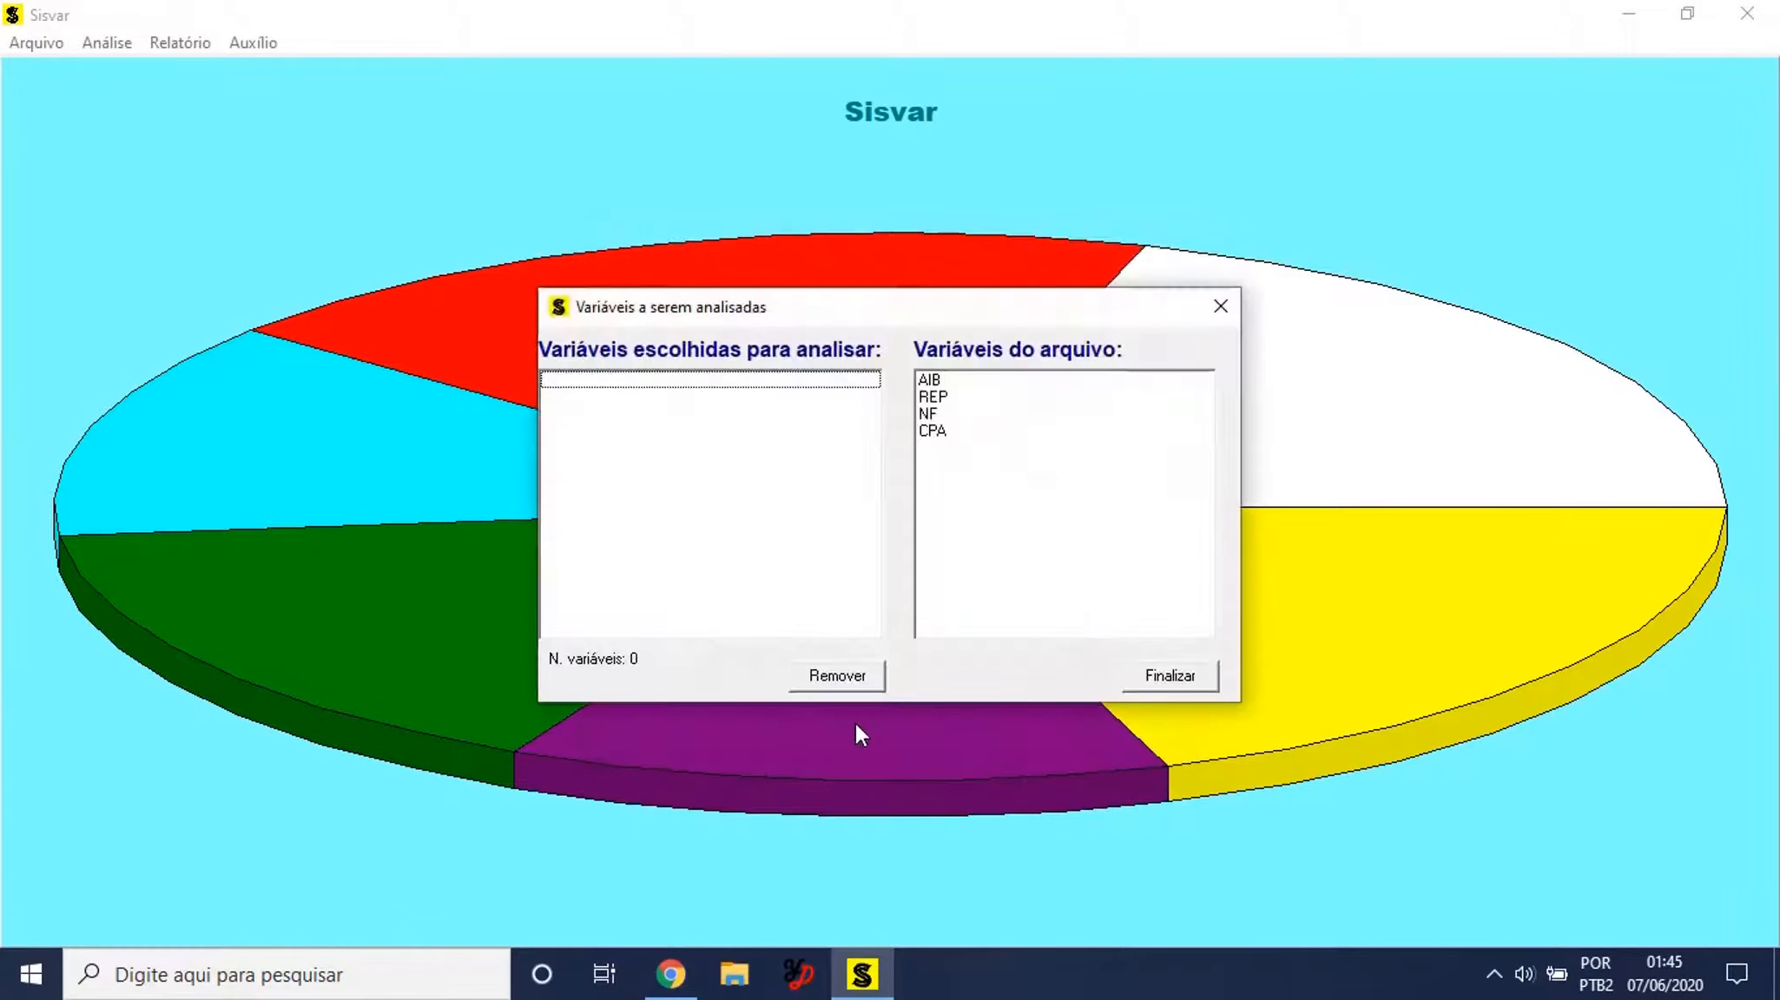
Set NF and CPA as the variables to analyse and run the analysis without choosing a transformation.
double_click(933, 417)
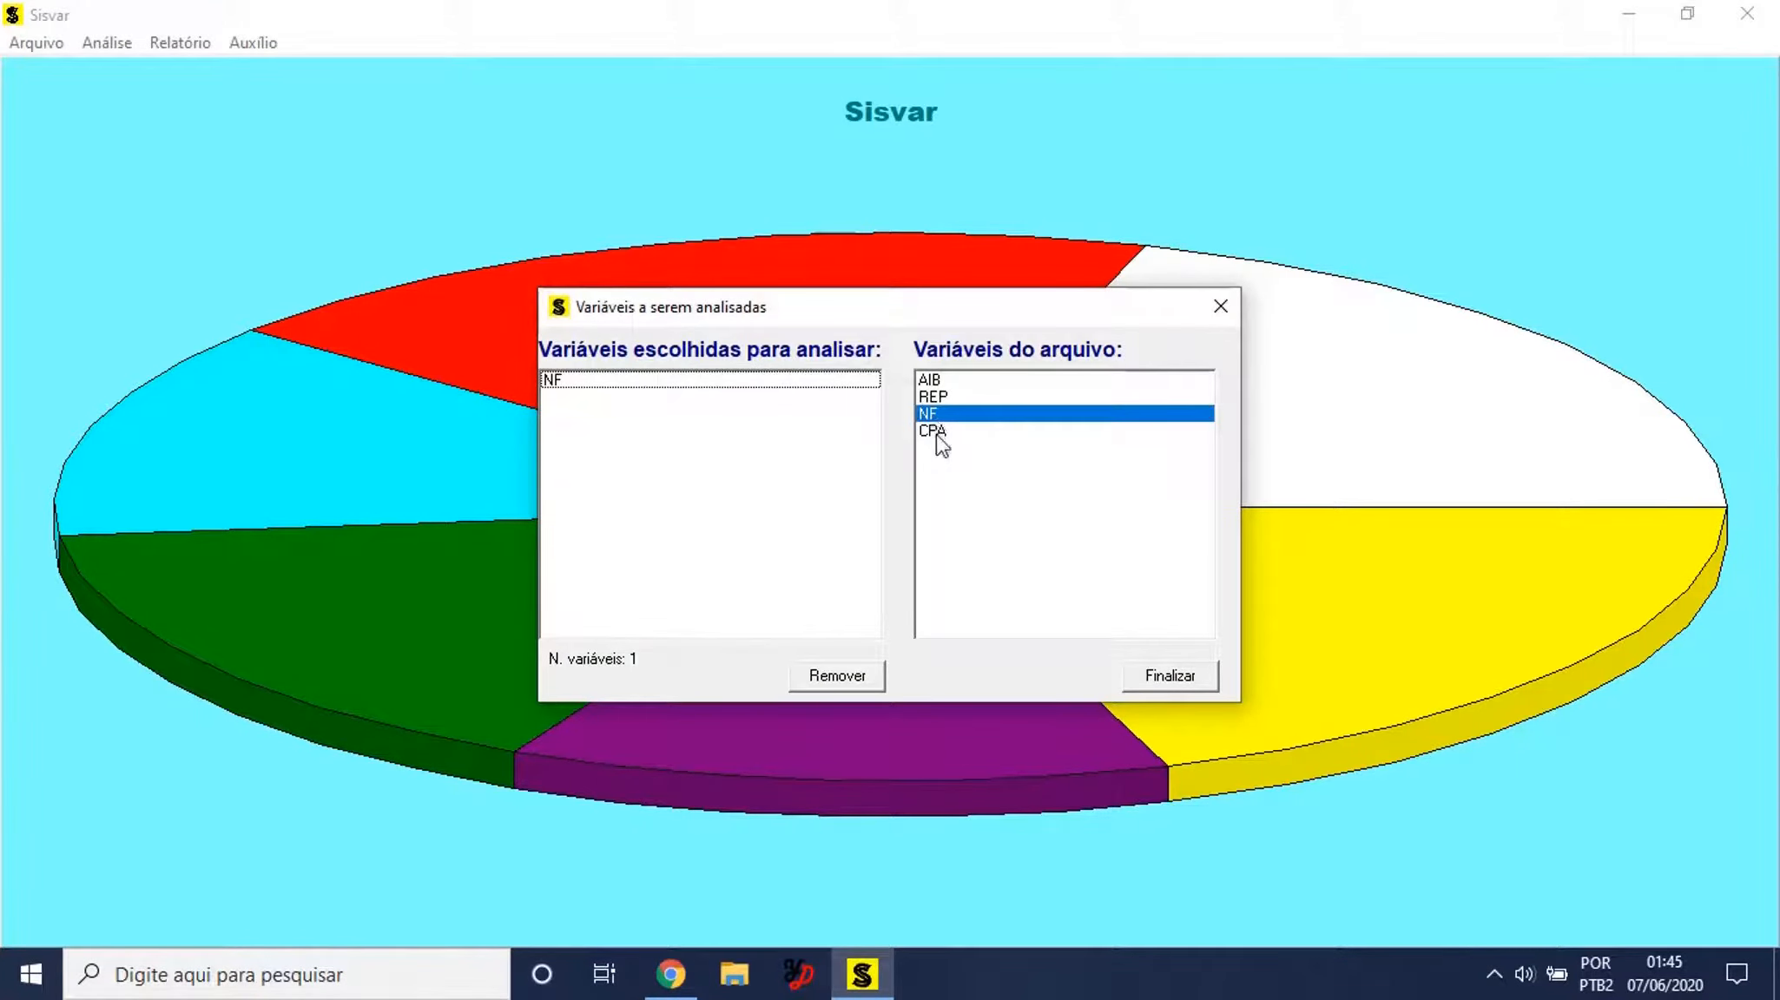
double_click(937, 432)
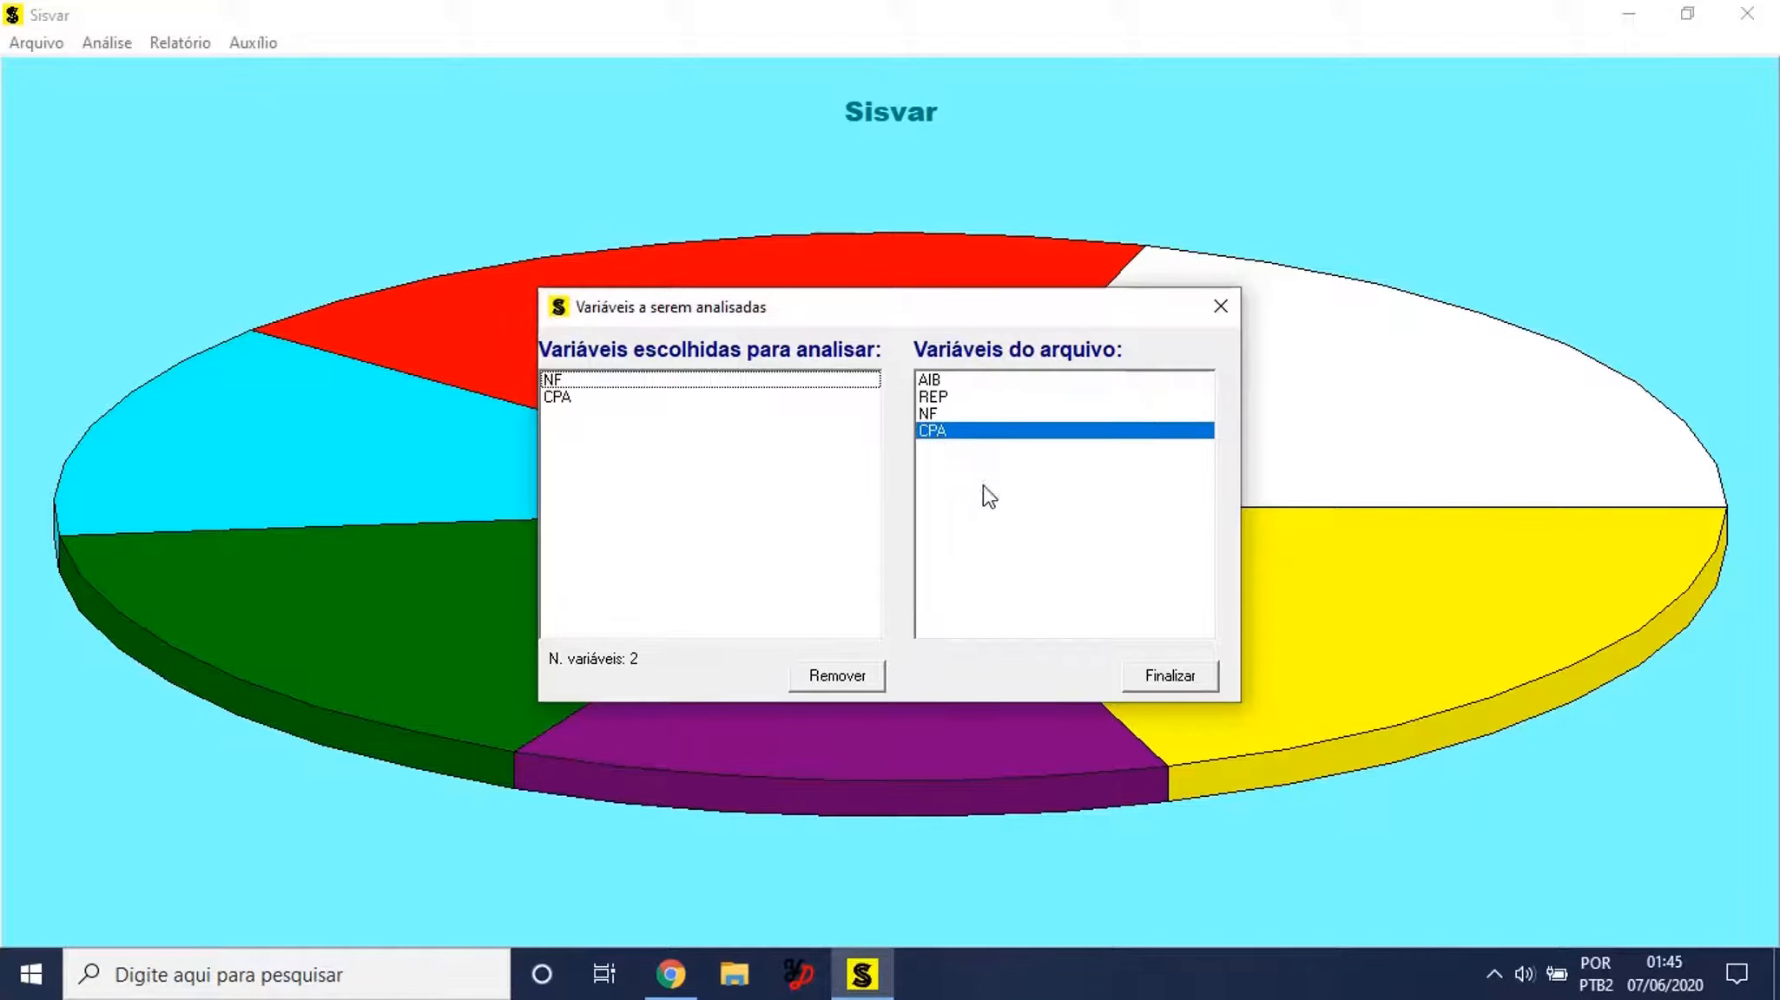
left_click(1130, 678)
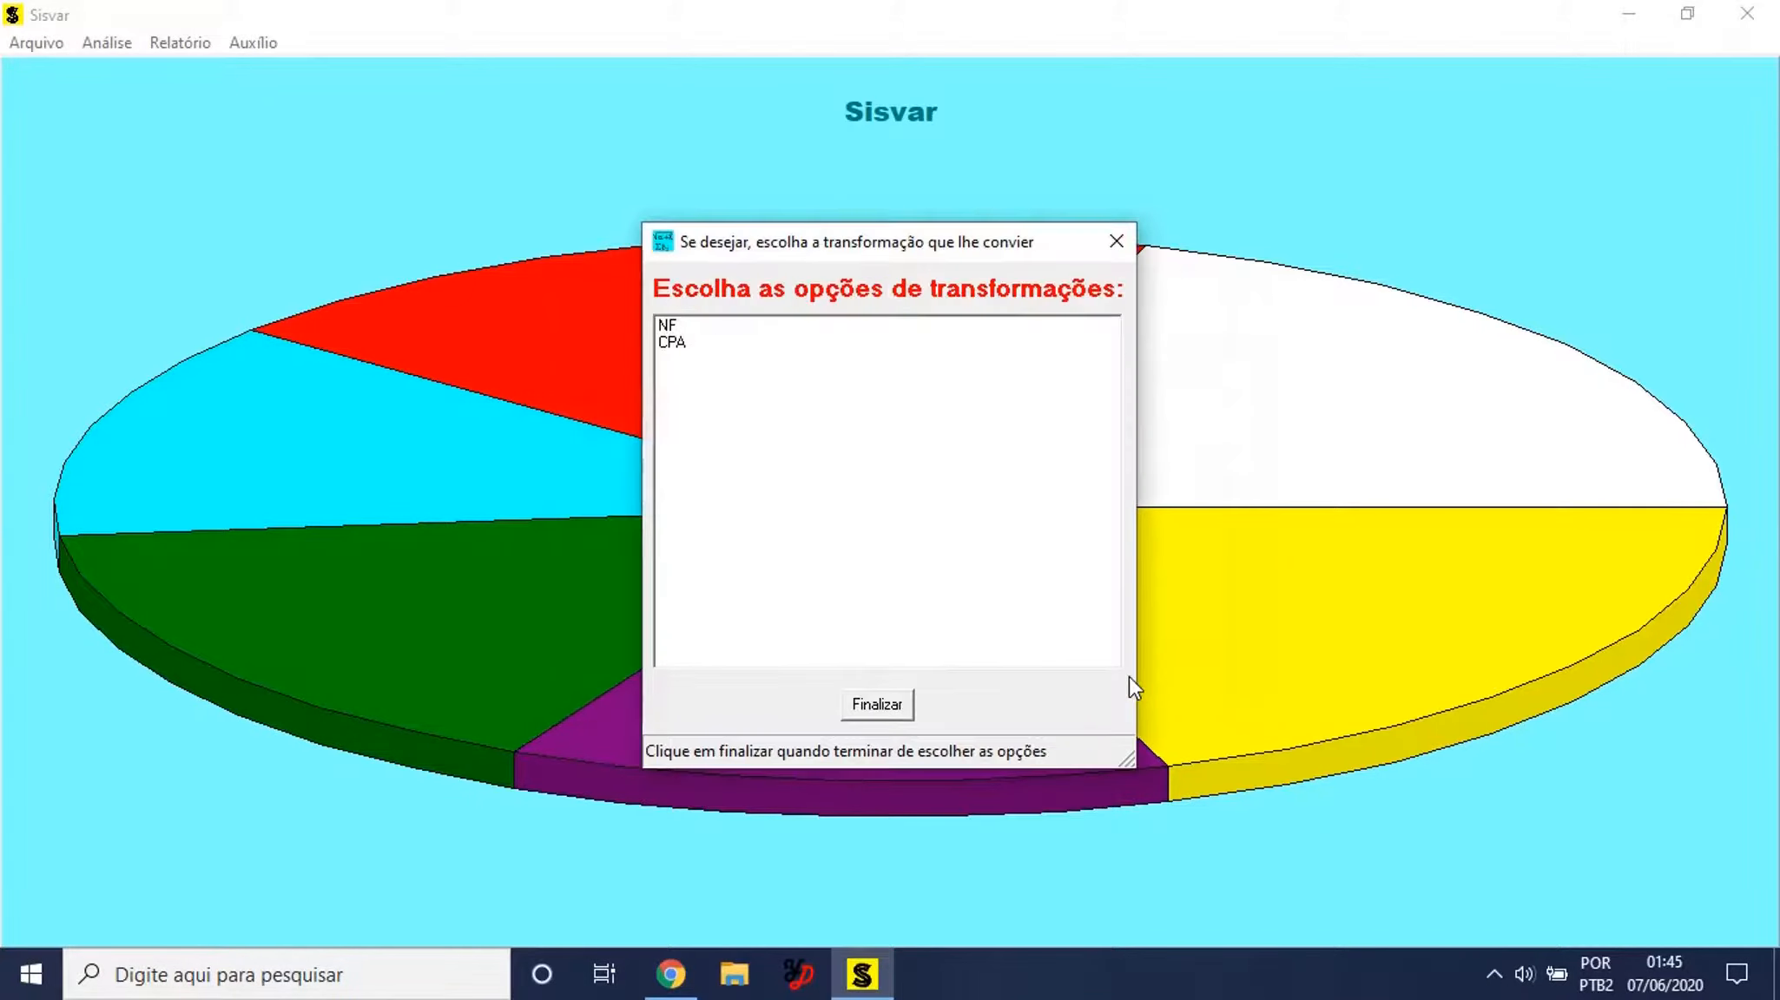
left_click(892, 710)
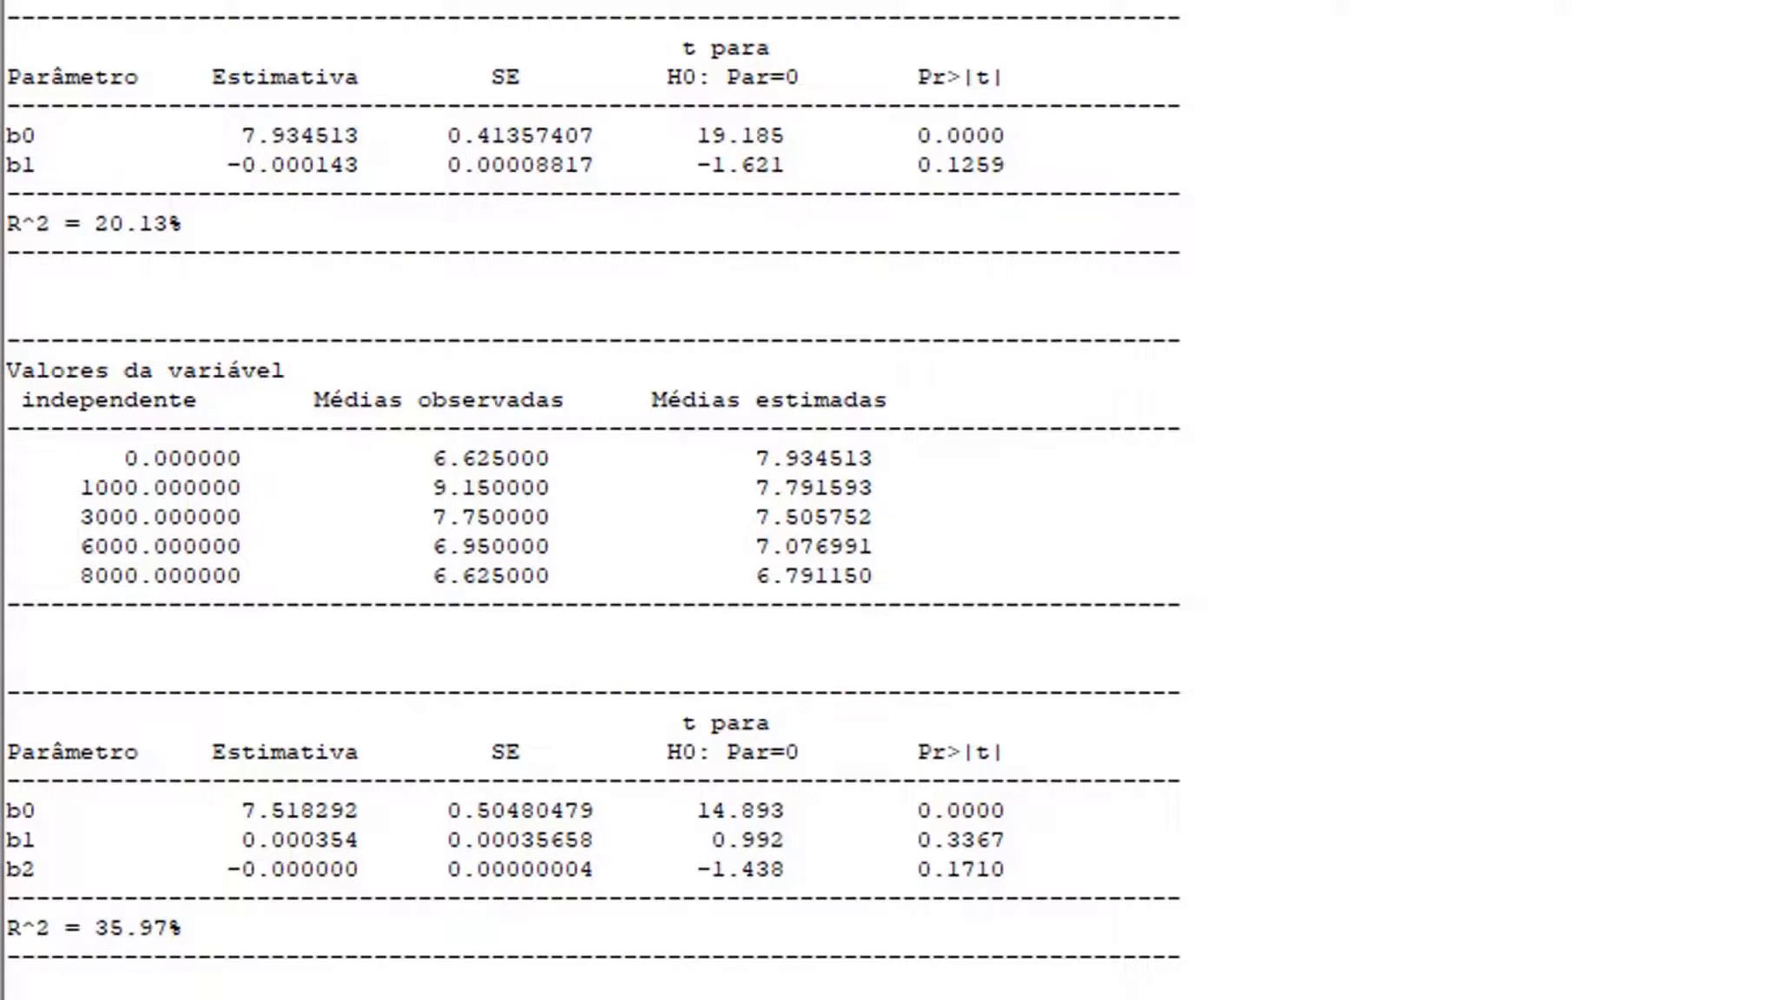
Examine the analysis of variance, sequential regression models, R^2, estimated means and sums of squares for NF and CPA in the report.
left_click_drag(1767, 352, 1778, 445)
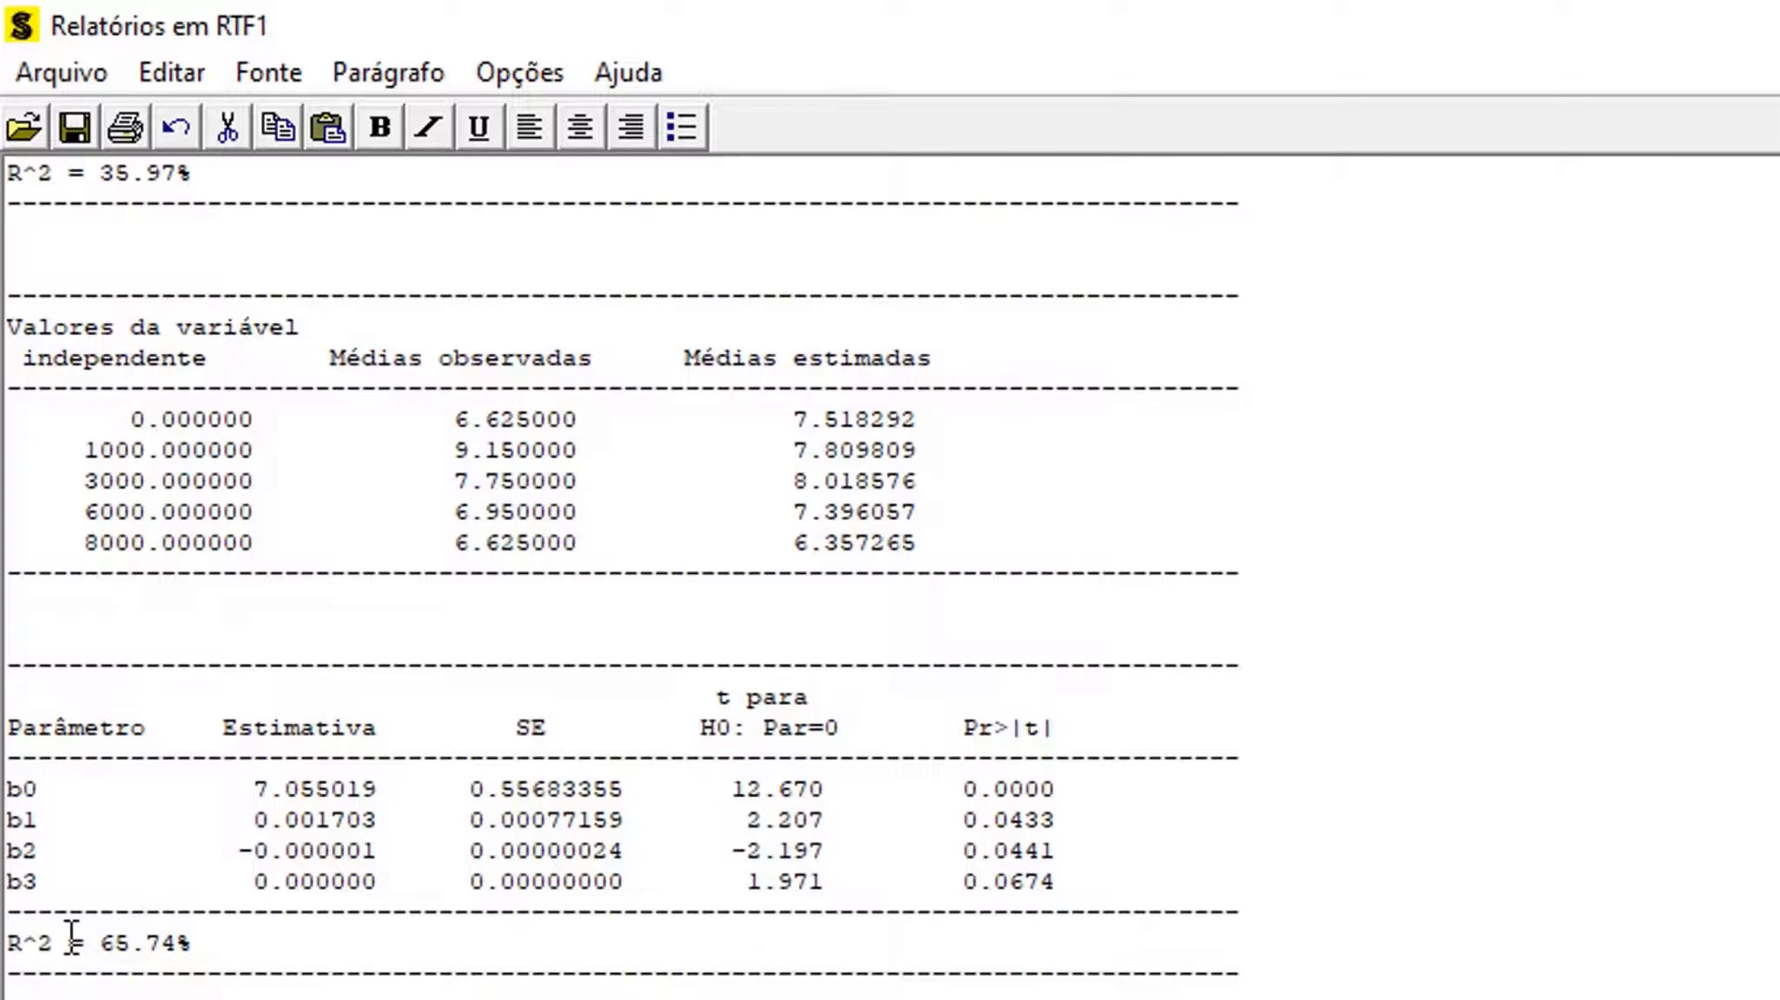
left_click_drag(1775, 373, 1777, 424)
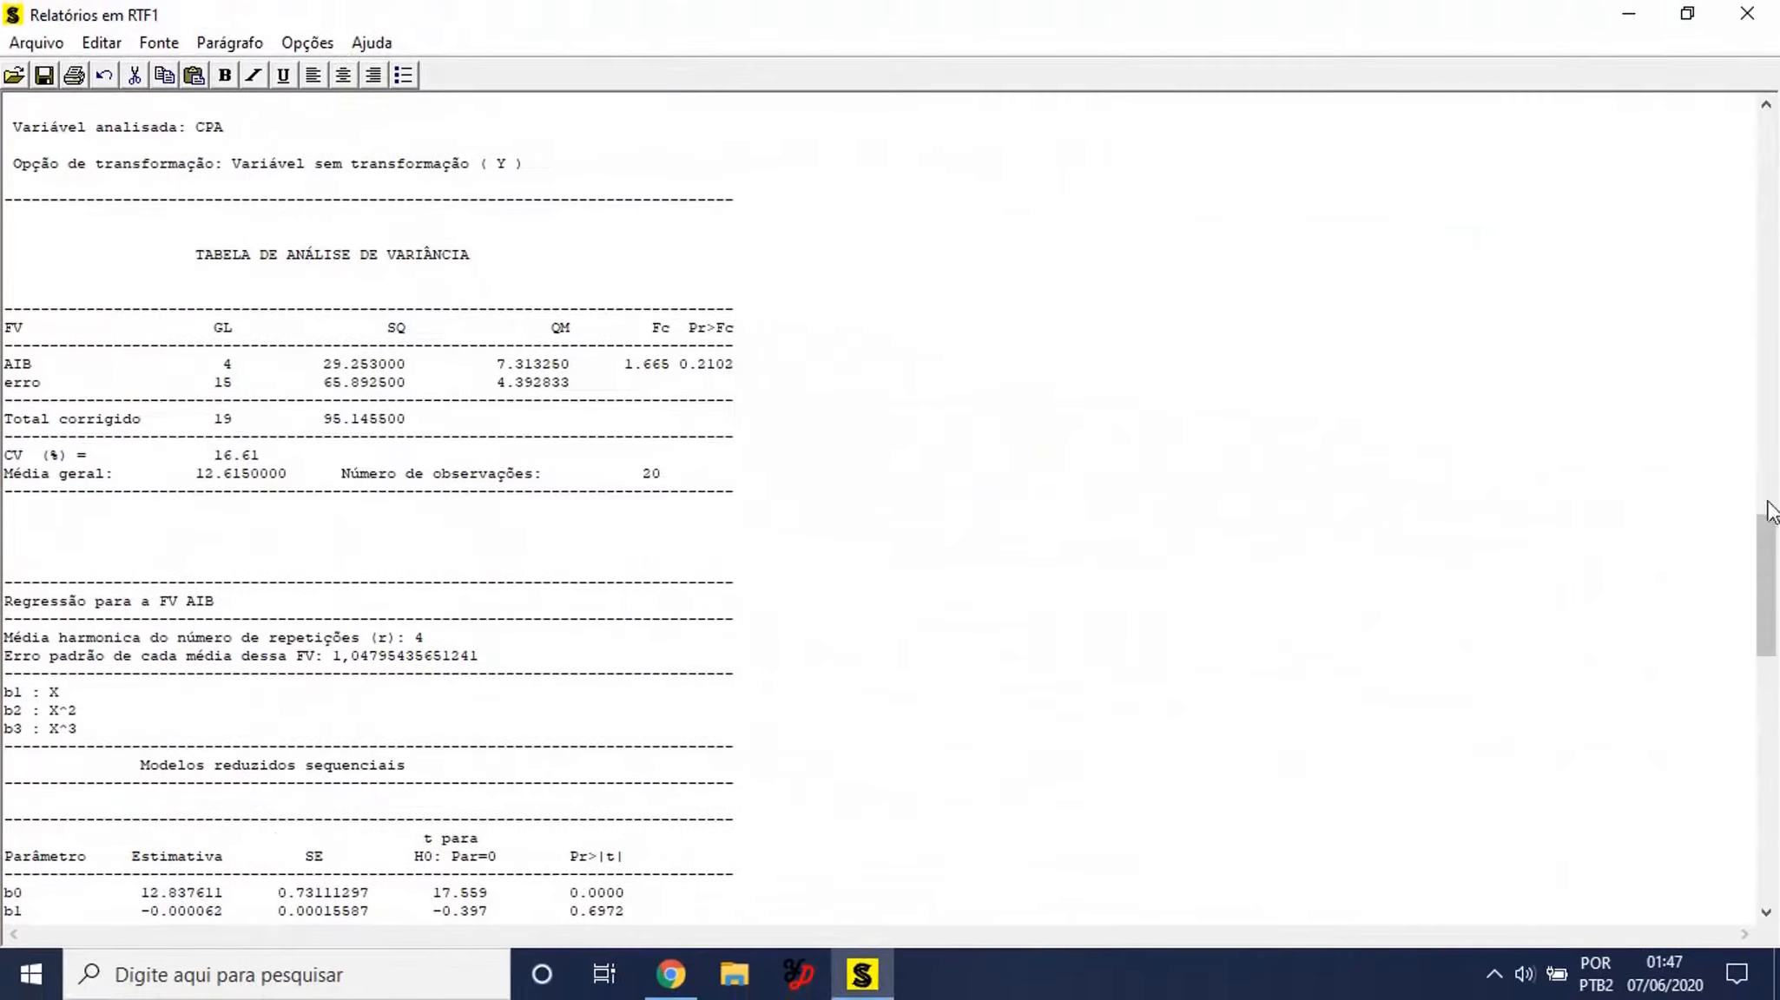
left_click_drag(1769, 512, 1774, 681)
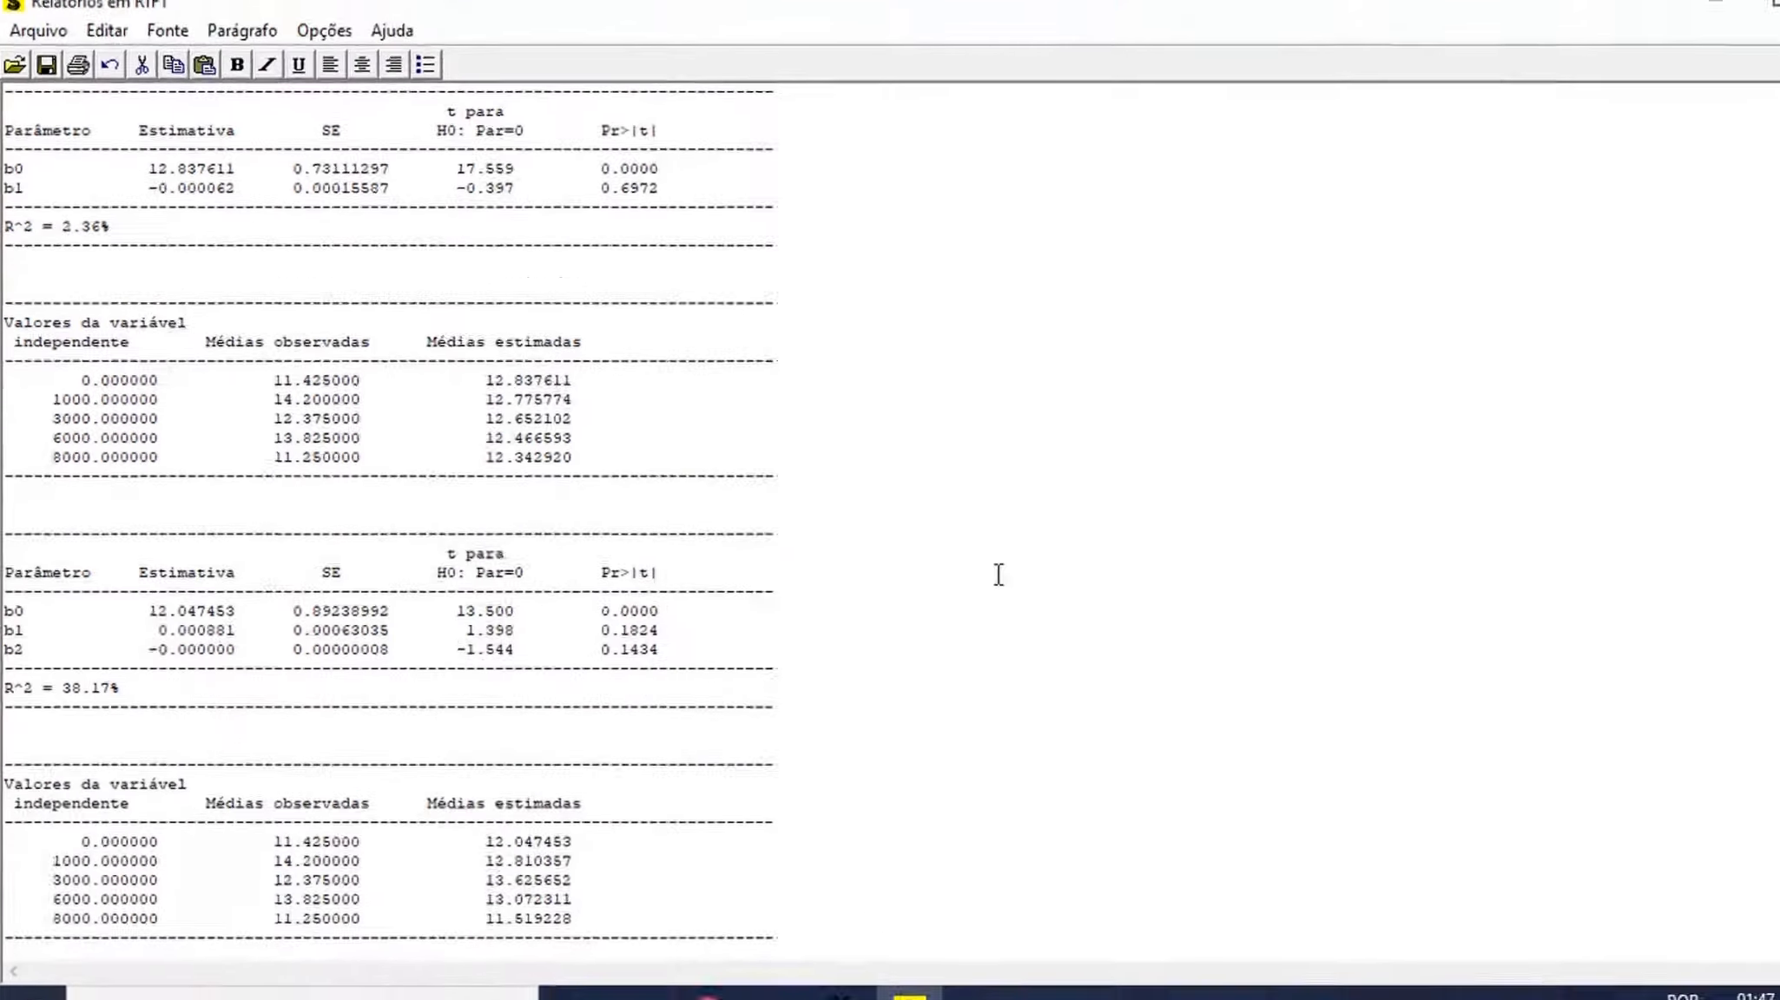
left_click_drag(1771, 746, 1775, 842)
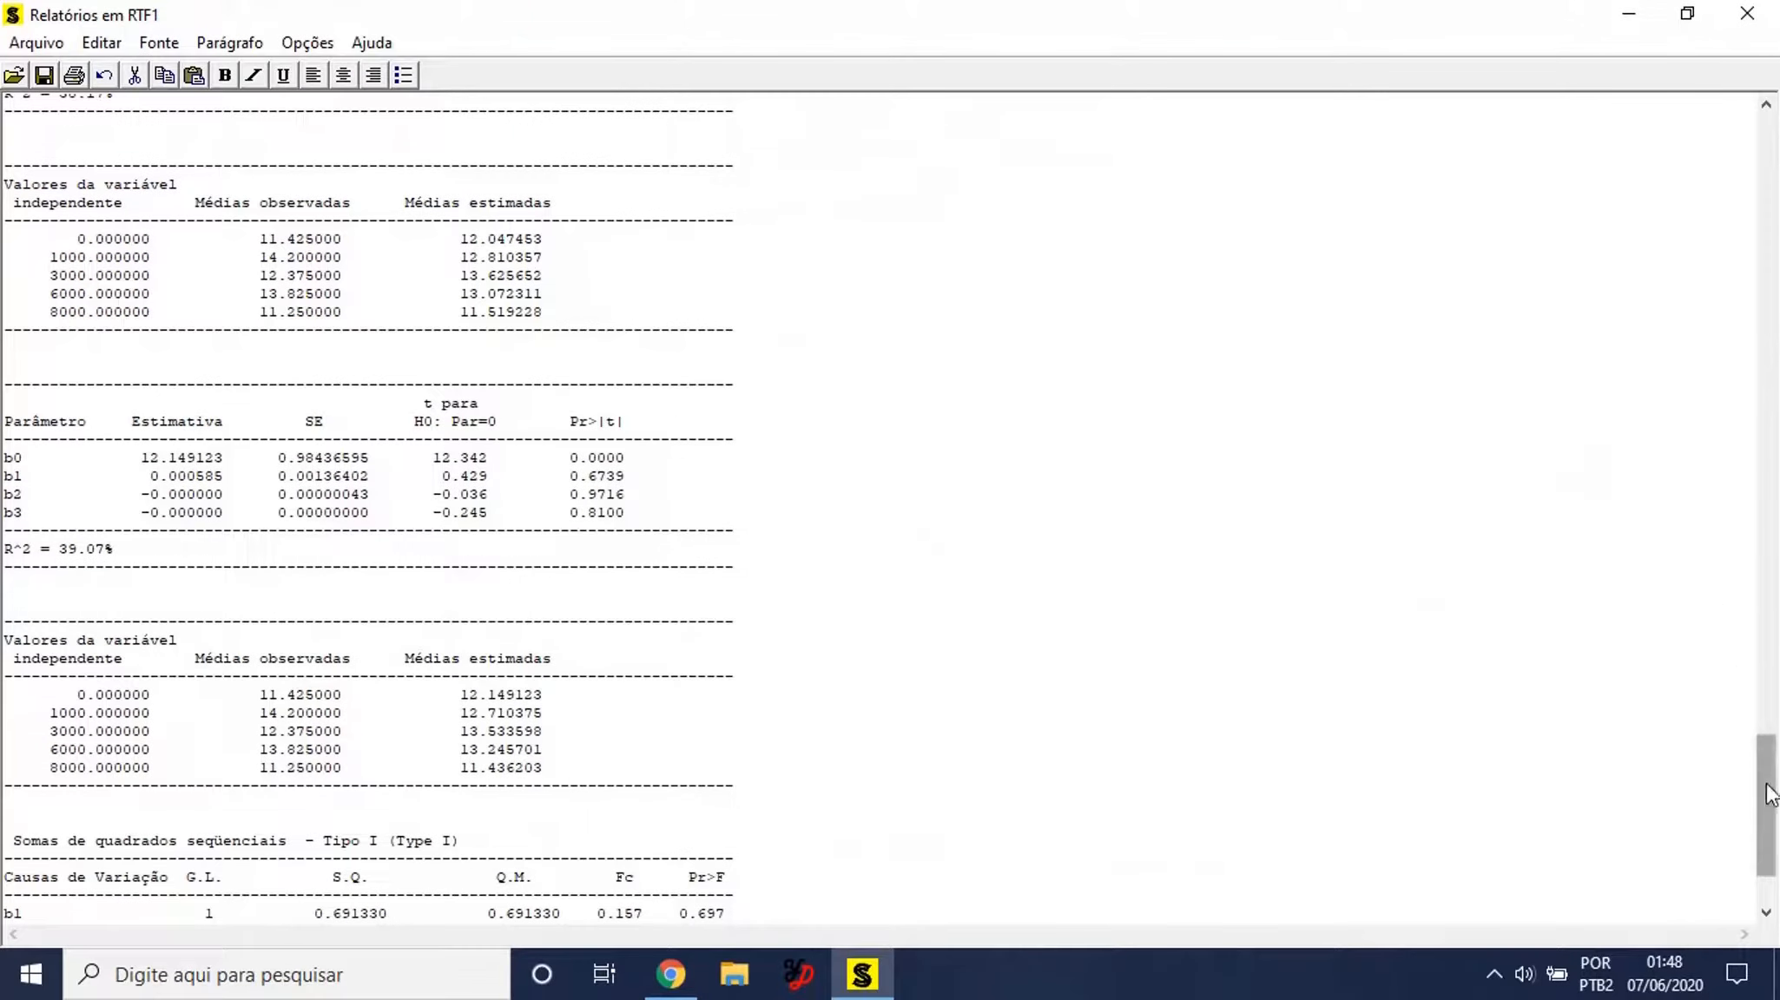
left_click_drag(1771, 795, 1775, 821)
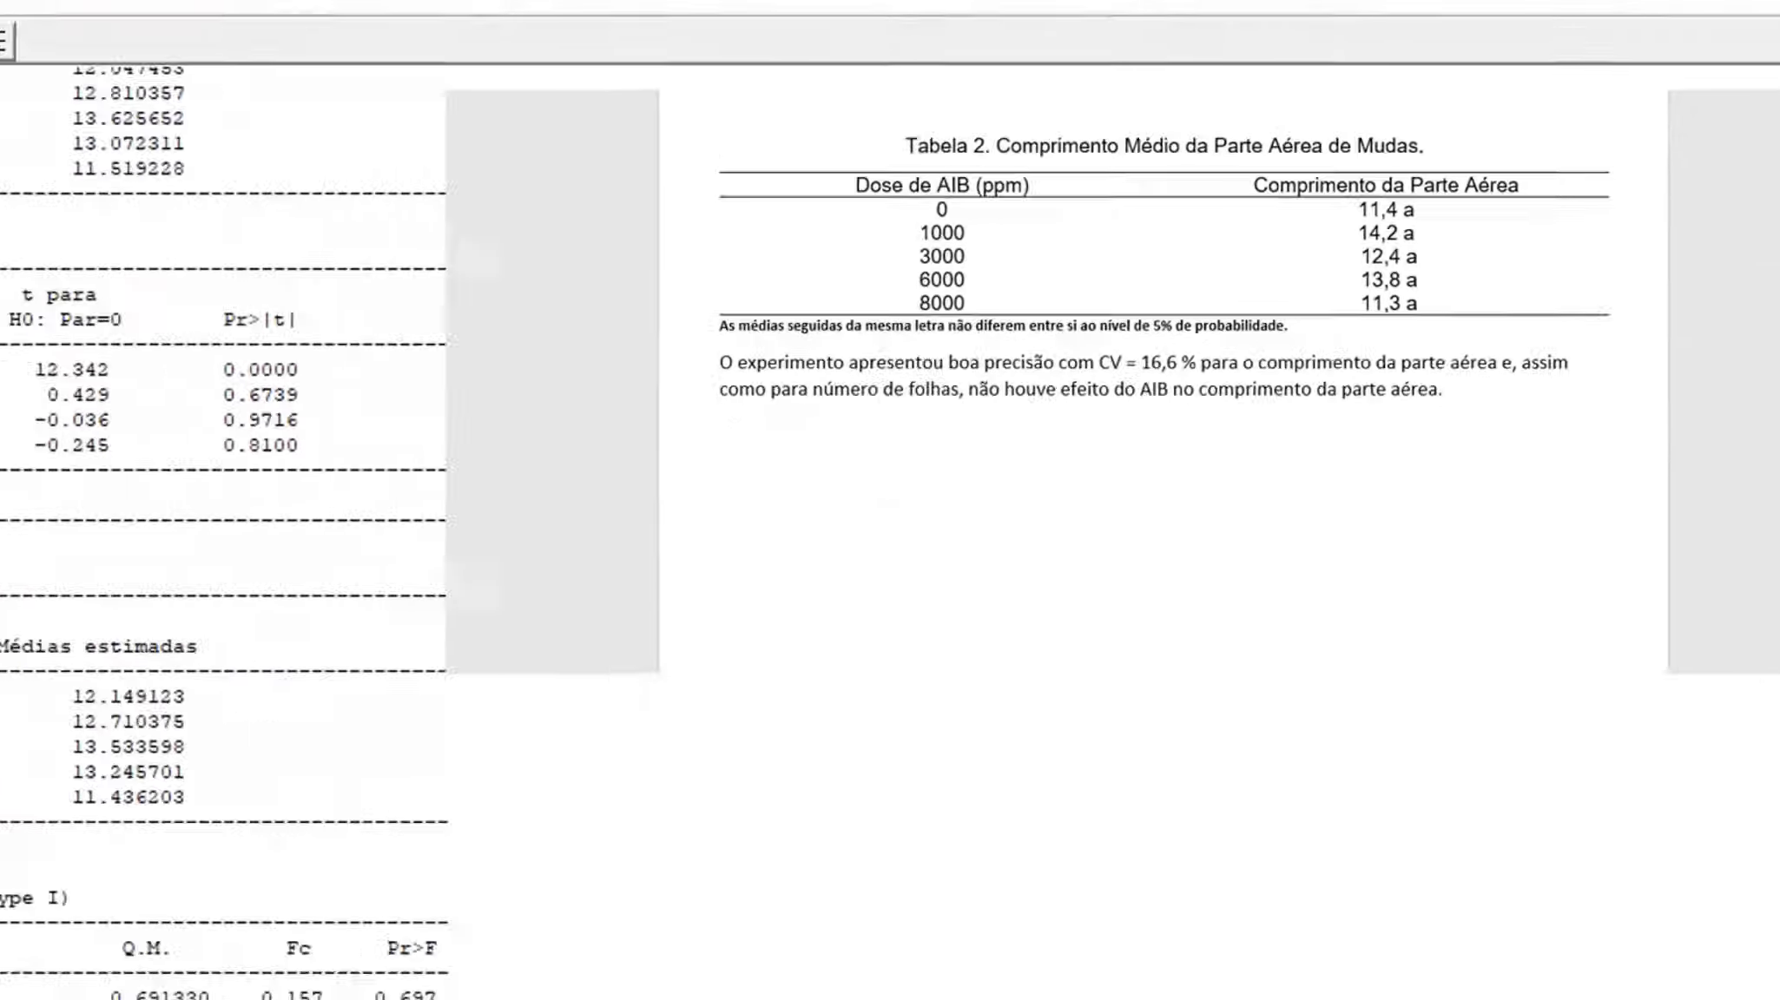
Save the report as a rich text file named EXEMPLOS07REL in the Arquivos do SISVAR folder.
left_click(36, 43)
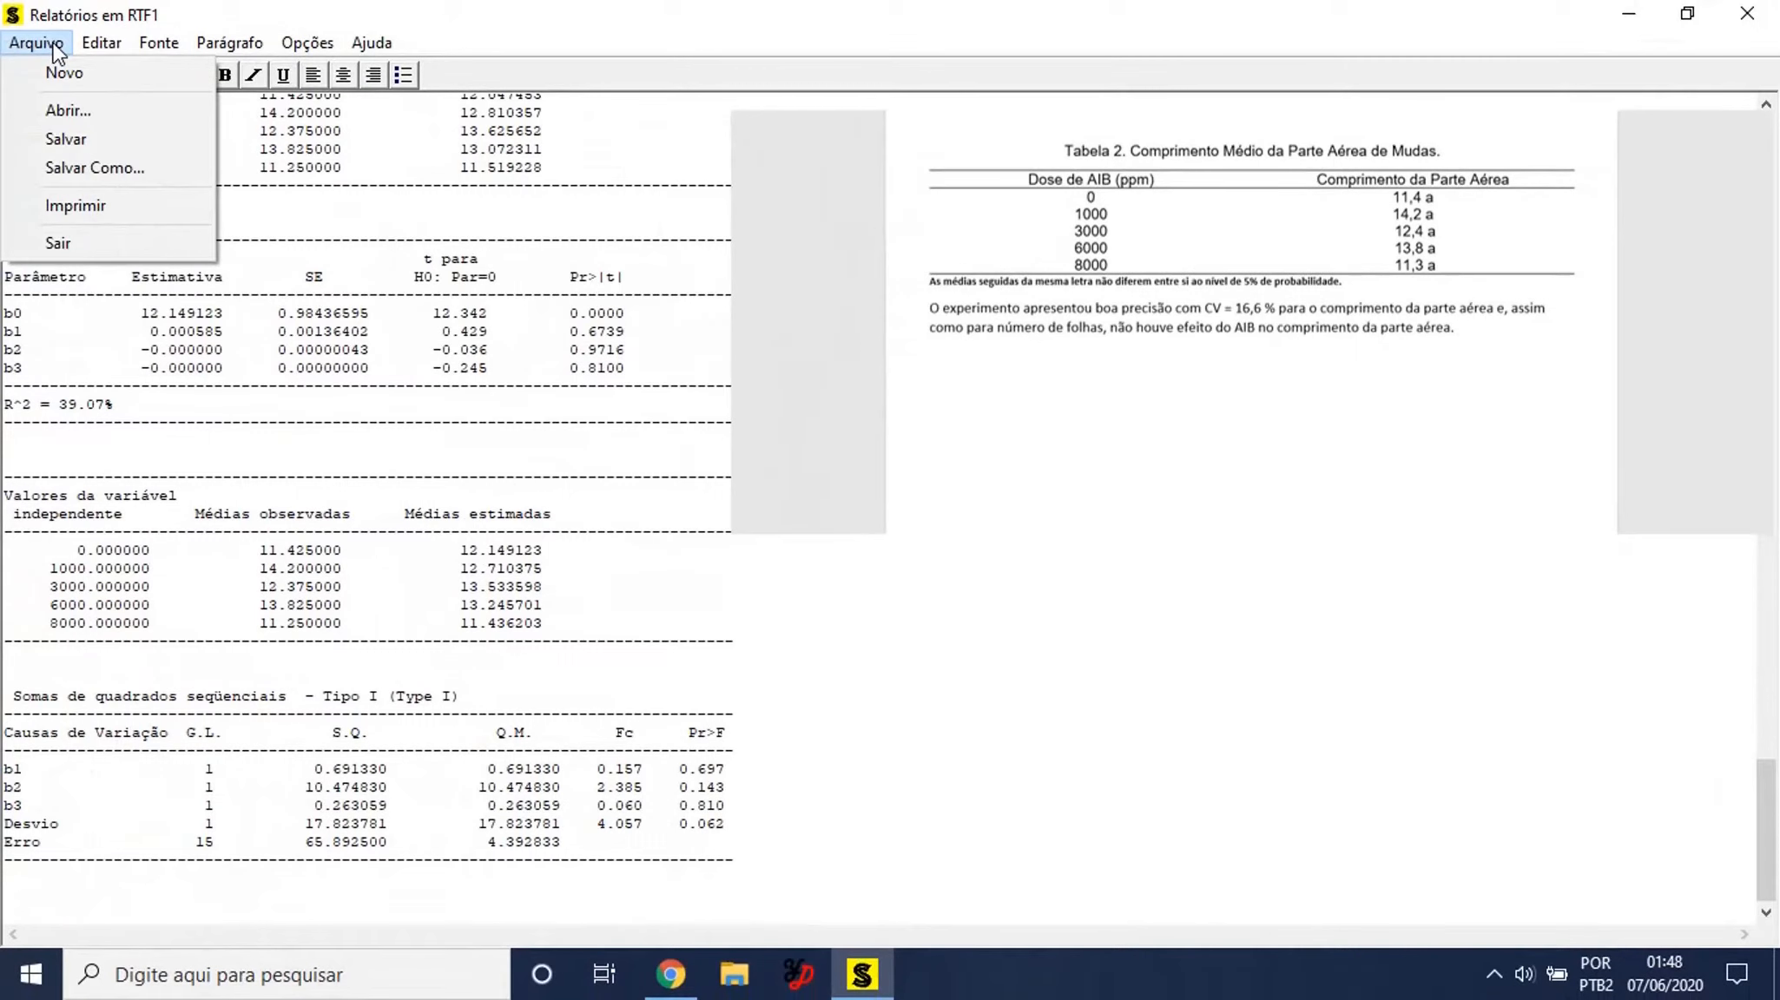
left_click(94, 168)
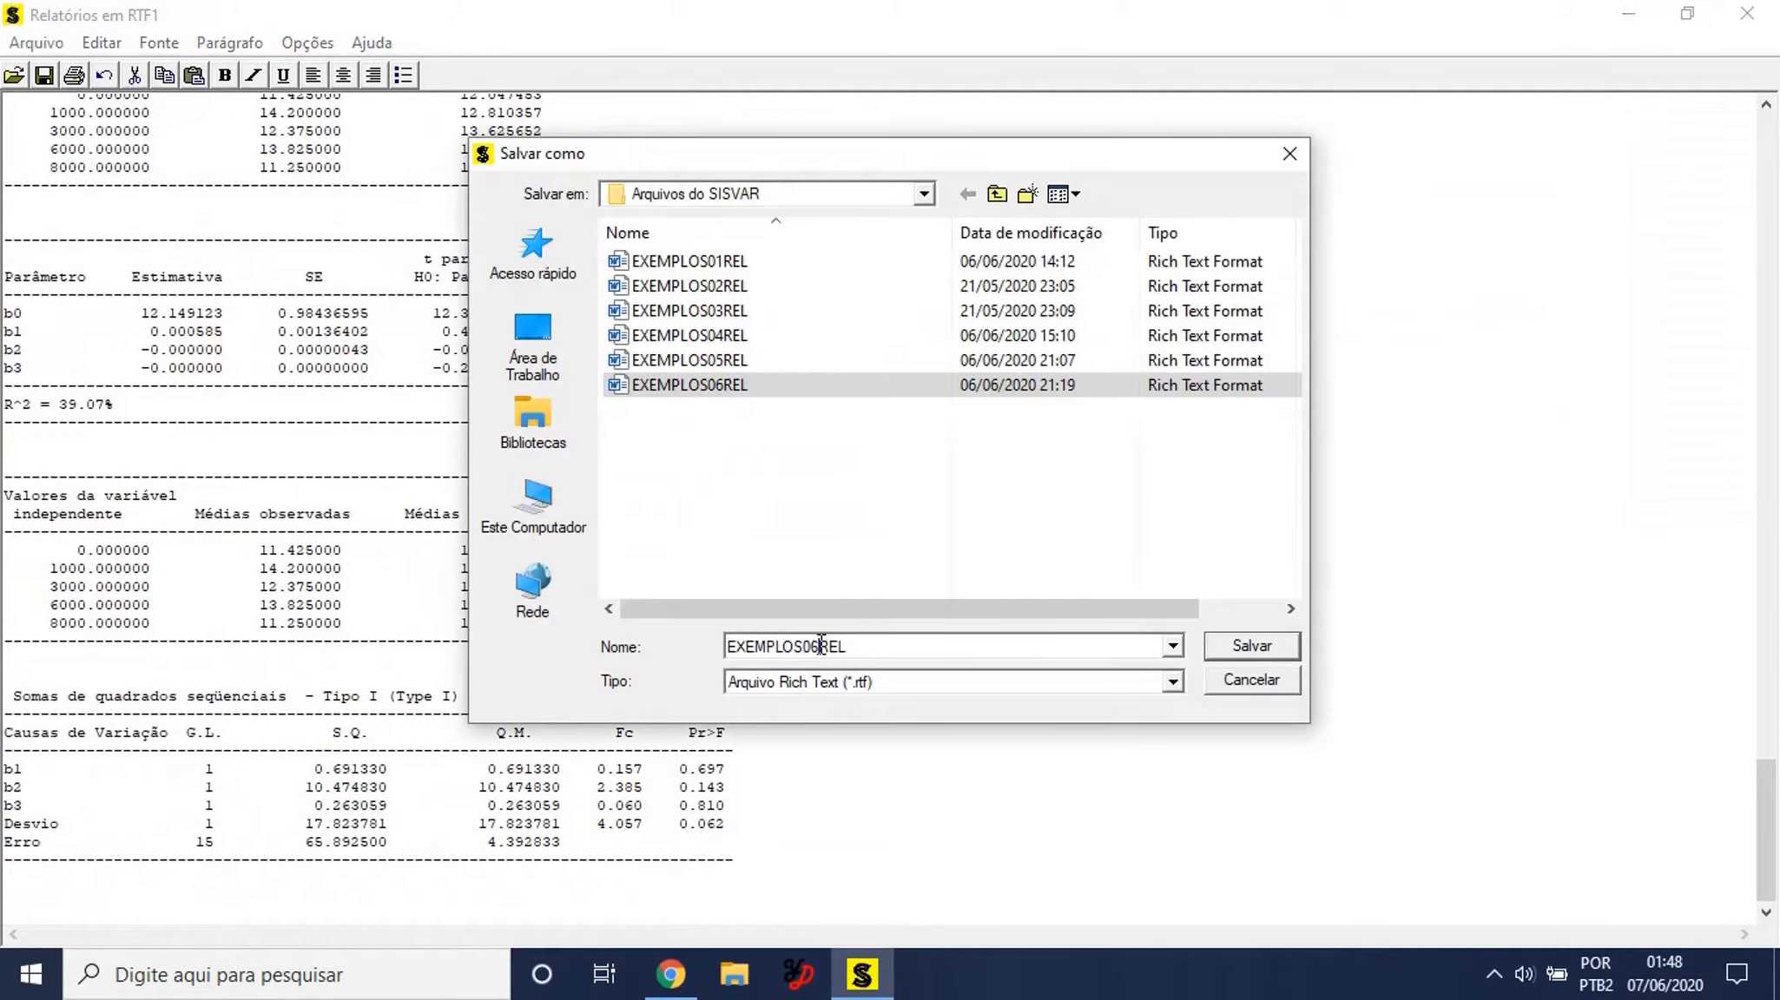
left_click(821, 645)
key("BackSpace")
type("7")
left_click(1247, 646)
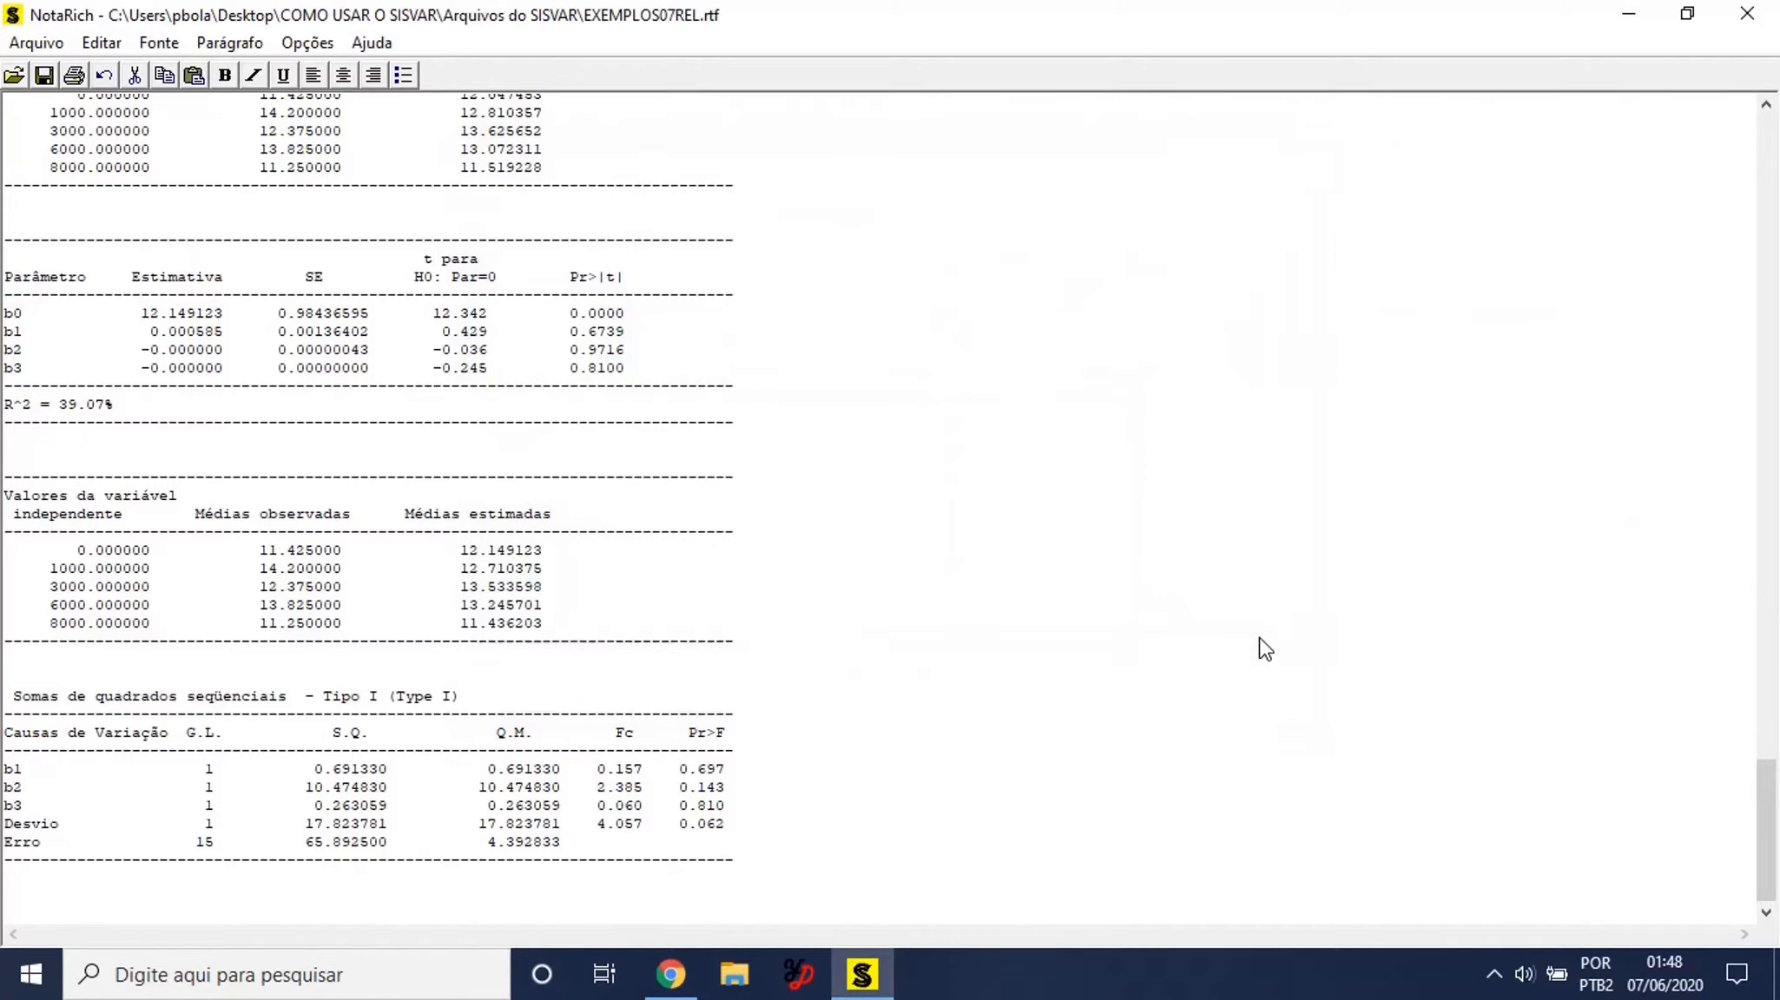